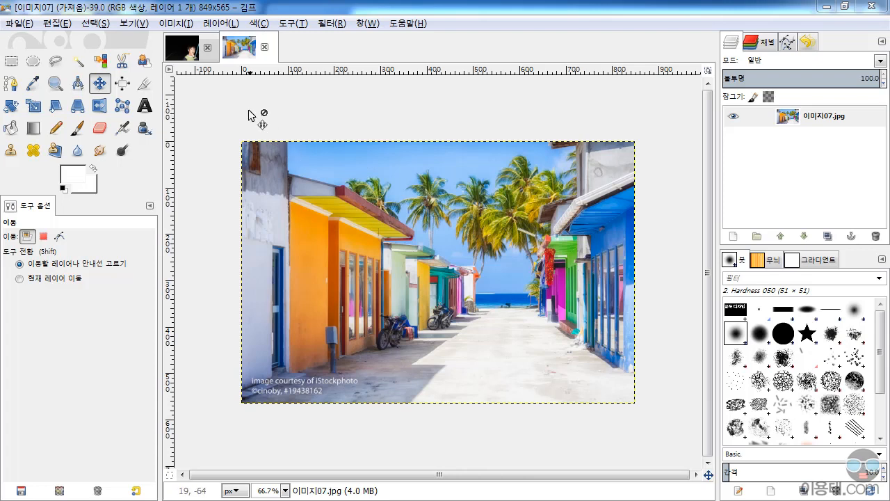
Try a Gaussian Blur with a 10 px horizontal and vertical radius on the 이미지07.jpg street photo and undo it
click(184, 49)
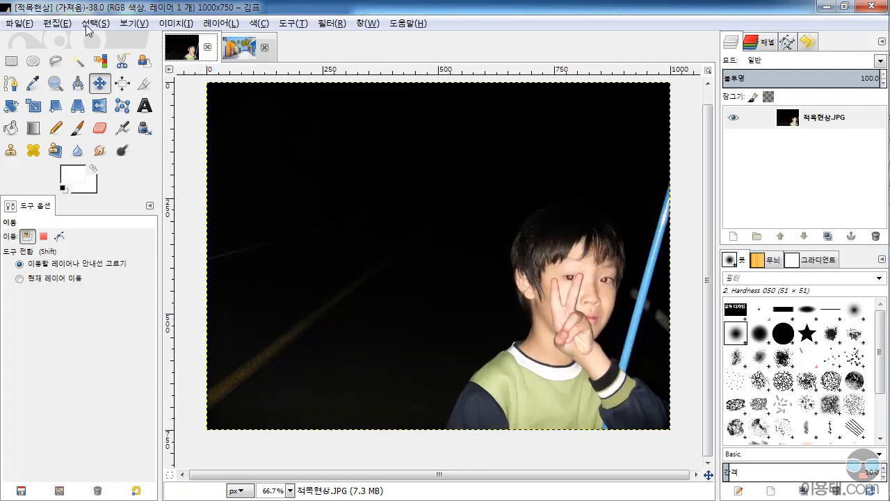
click(242, 52)
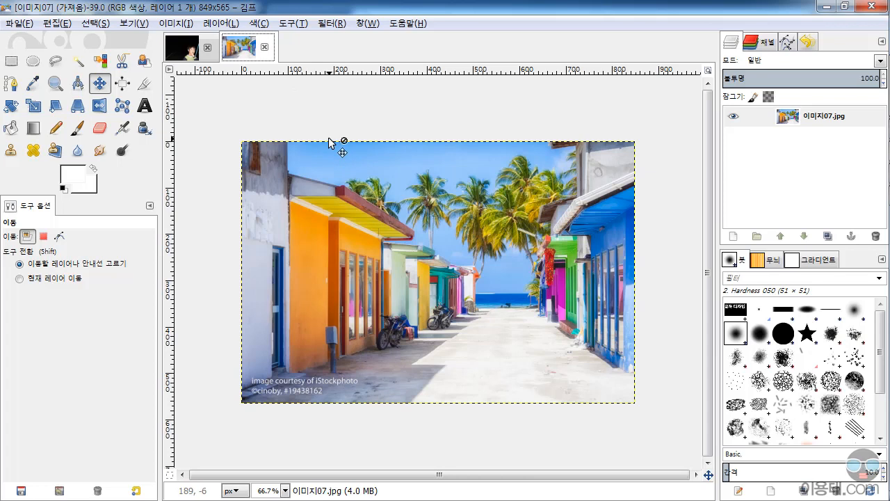
click(331, 24)
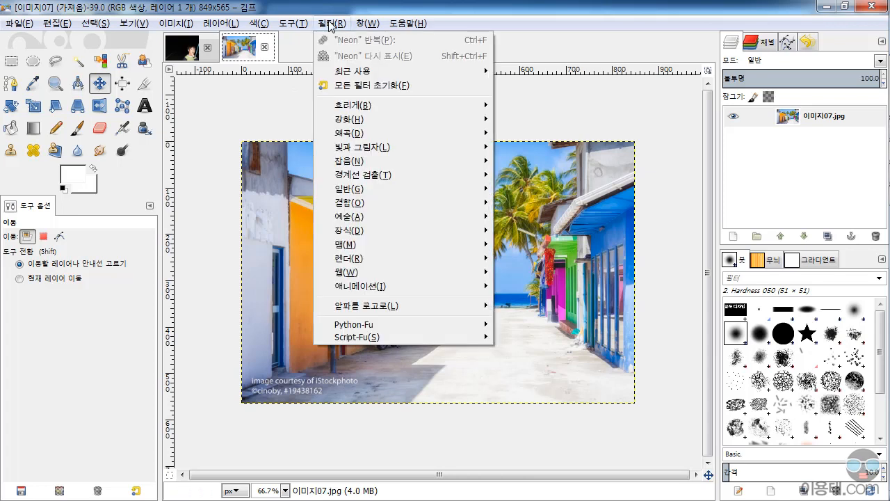
mouse_move(422, 106)
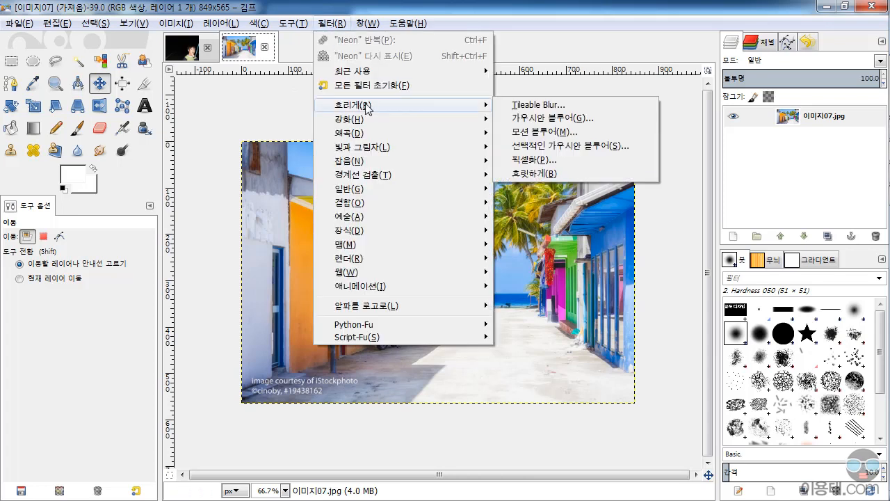
click(541, 119)
drag(488, 117, 706, 130)
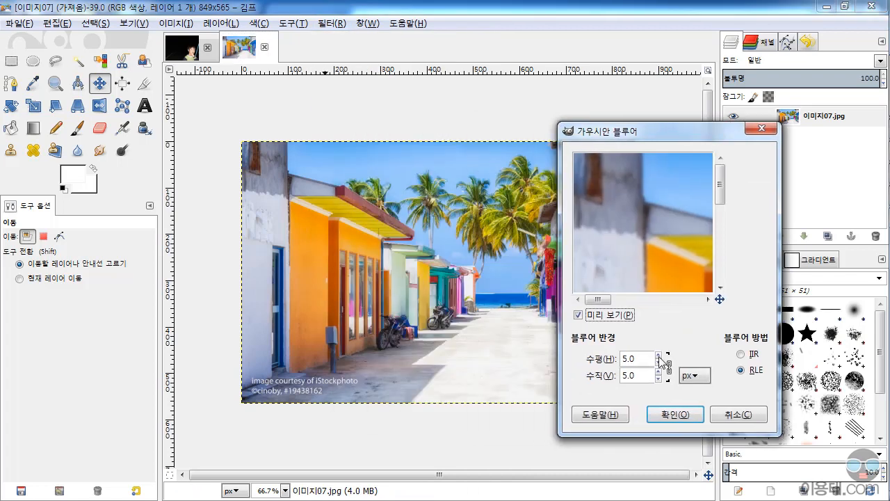
drag(645, 359, 590, 357)
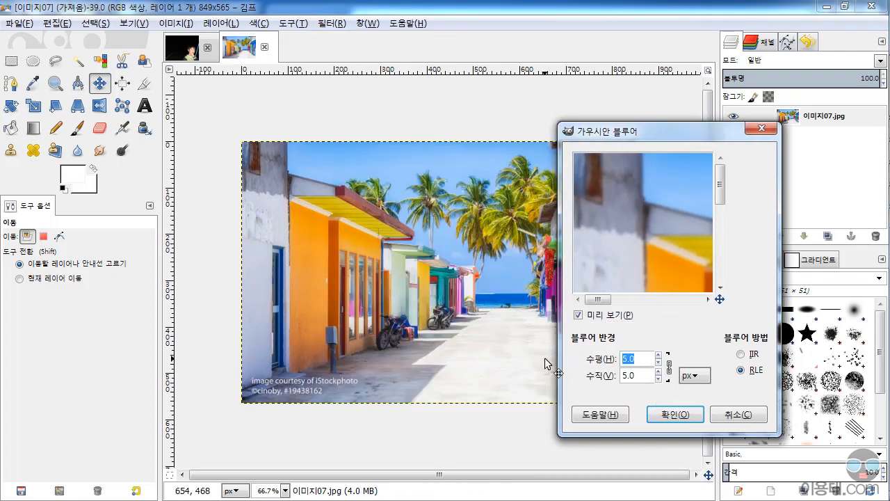
text(10)
key(Tab)
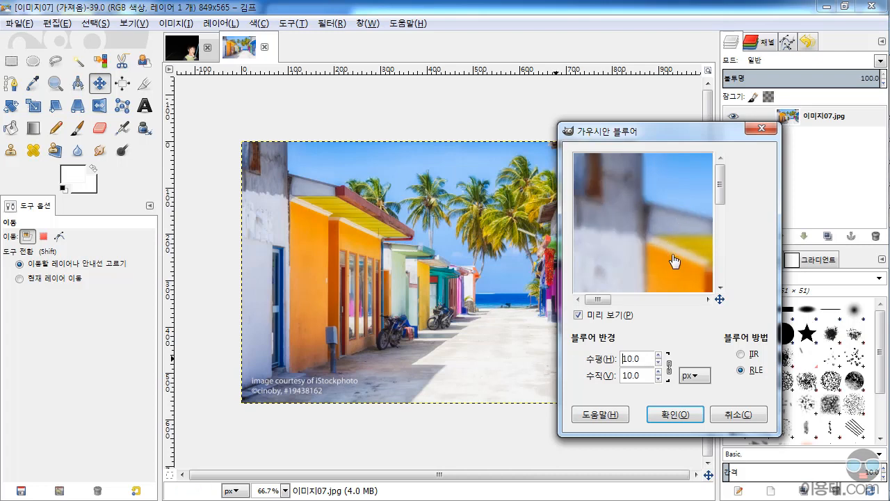
drag(671, 260, 619, 202)
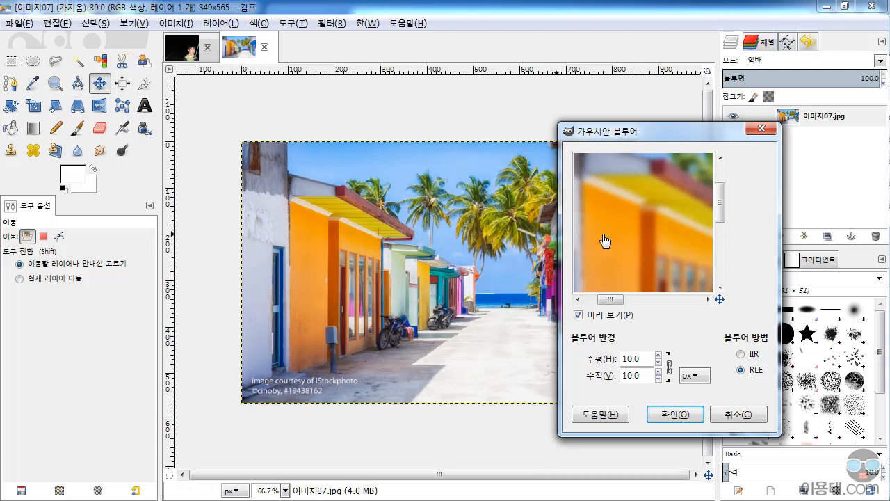
click(680, 414)
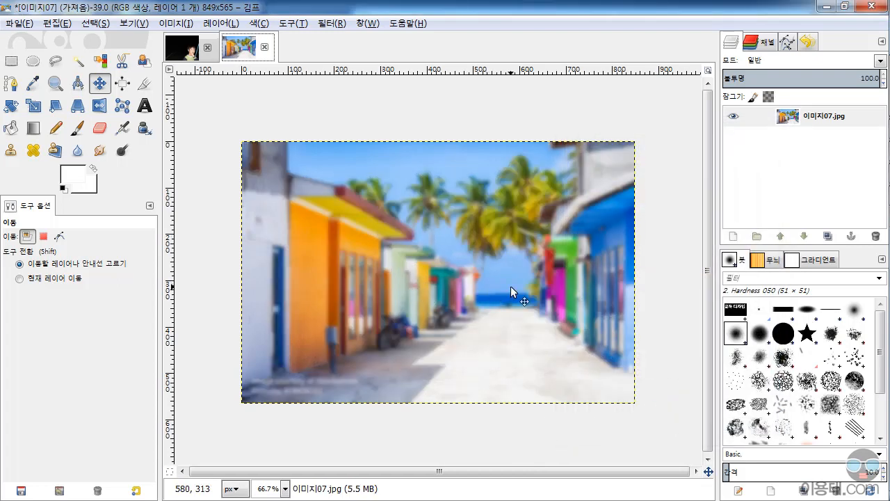
key(ctrl+z)
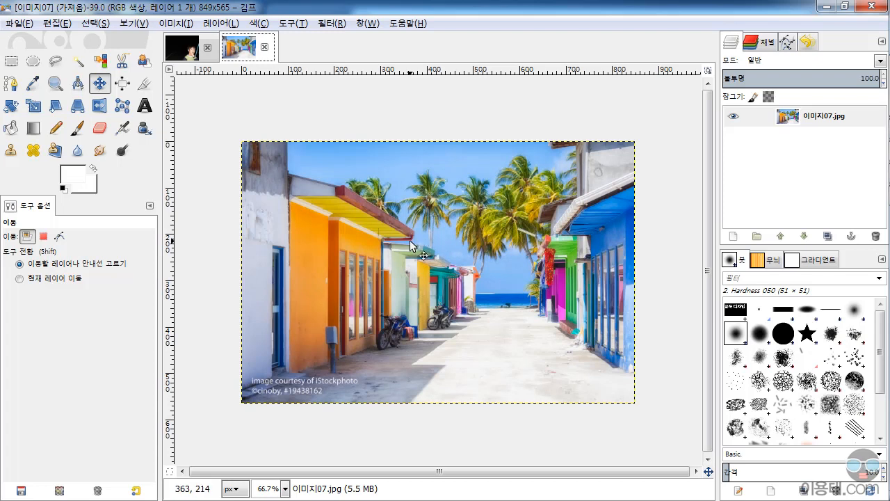
Try the Pixelize filter with a pixel width and height of 20 px on the street photo and undo it
click(325, 26)
mouse_move(360, 110)
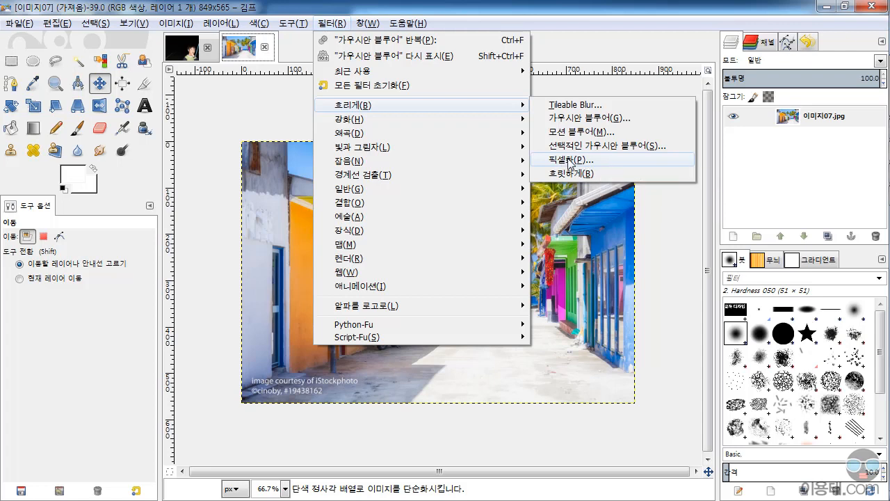
click(568, 158)
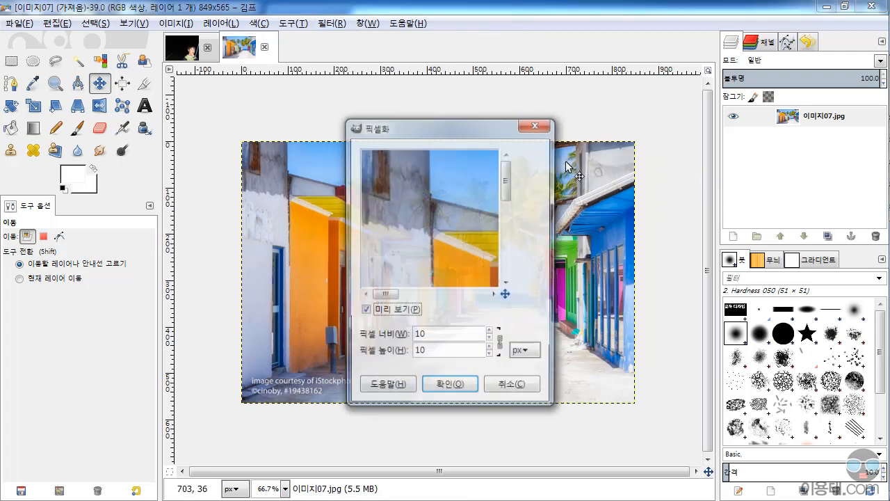
drag(492, 129, 622, 138)
mouse_move(572, 238)
mouse_down()
mouse_move(542, 232)
mouse_move(564, 247)
mouse_up()
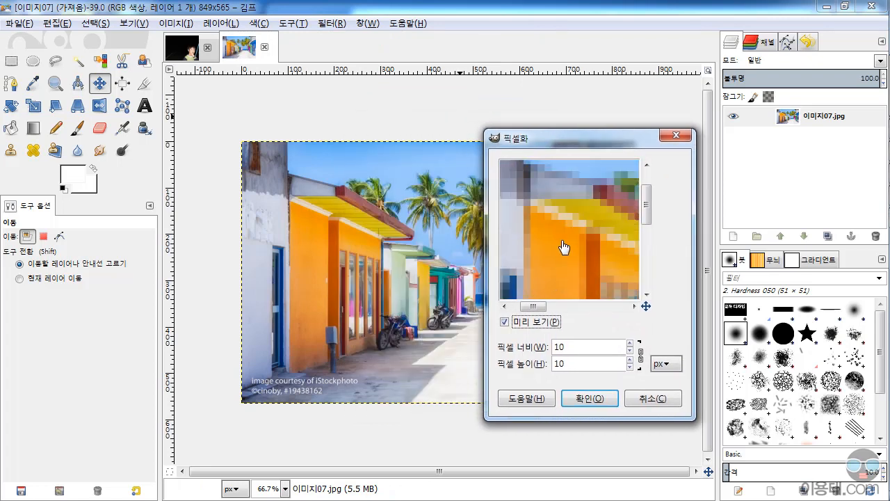
double_click(572, 348)
text(20)
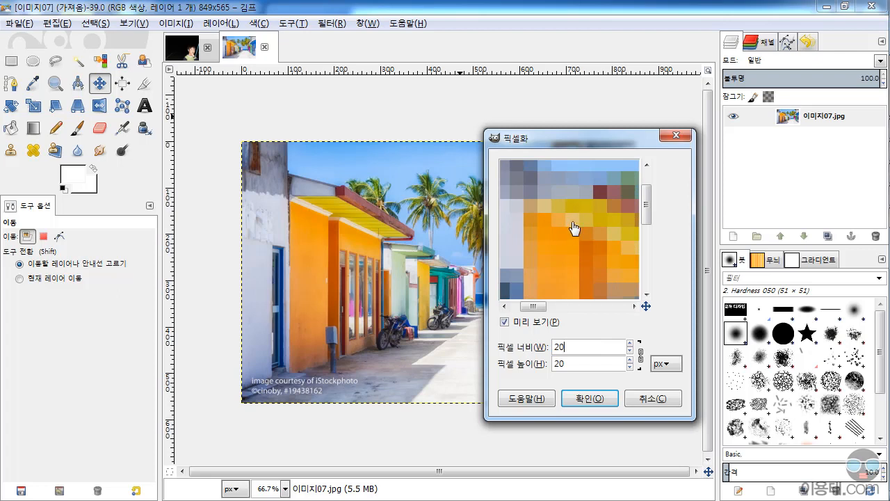
drag(567, 138, 640, 150)
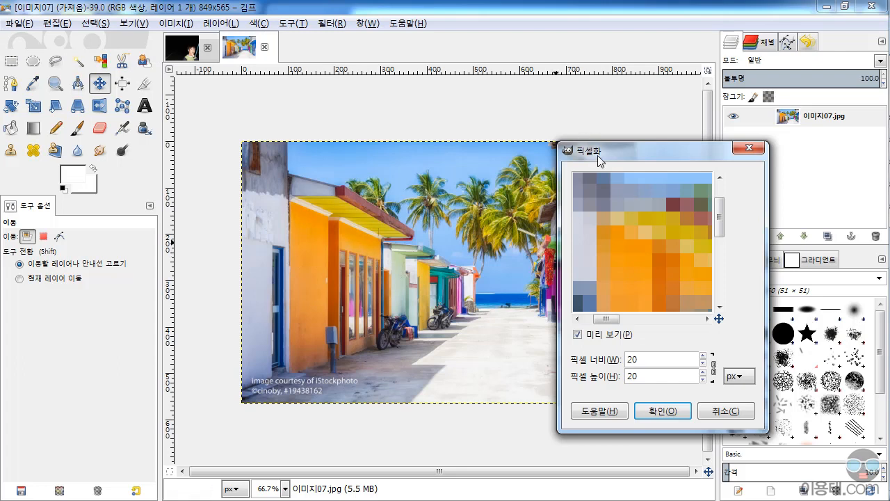
click(666, 410)
key(ctrl+z)
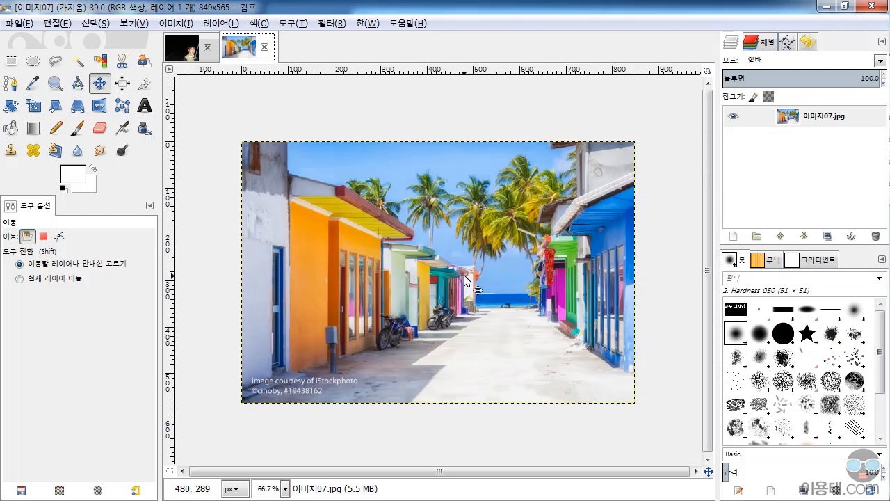
click(330, 24)
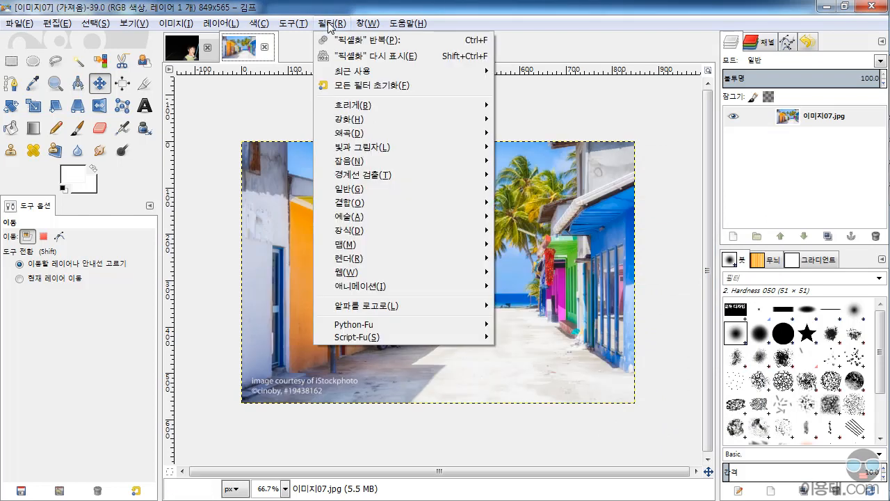
mouse_move(359, 124)
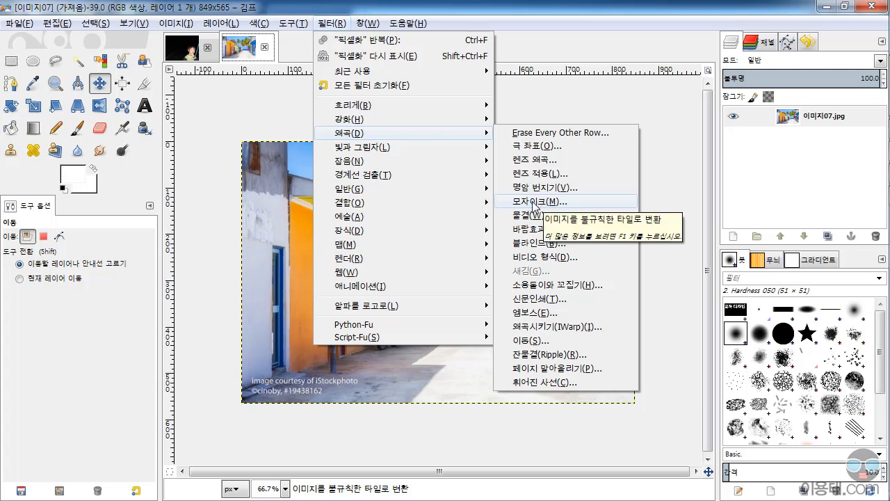
mouse_move(375, 111)
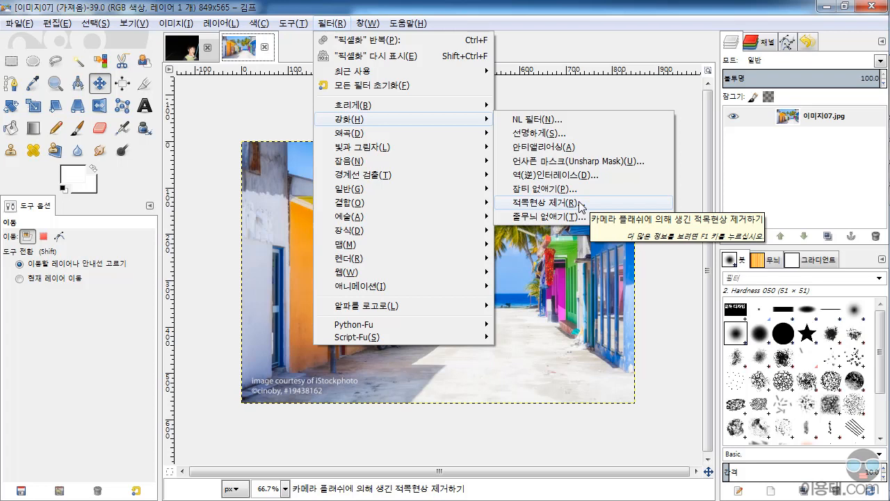
click(495, 7)
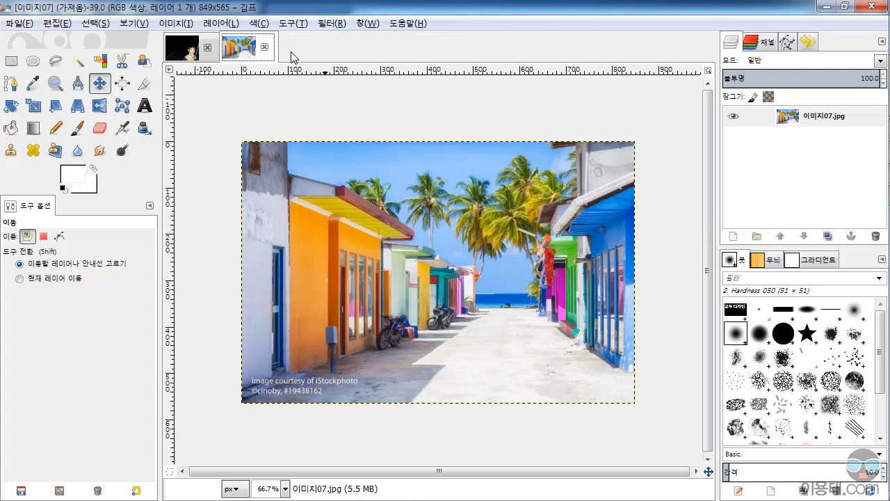
Apply Red Eye Removal with a threshold of 59 to the whole 적목현상.JPG photo
click(190, 56)
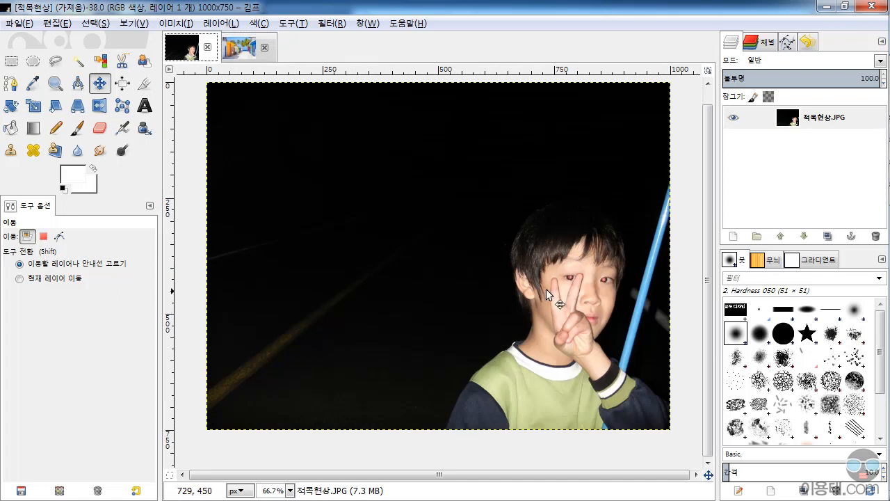
click(333, 24)
mouse_move(366, 120)
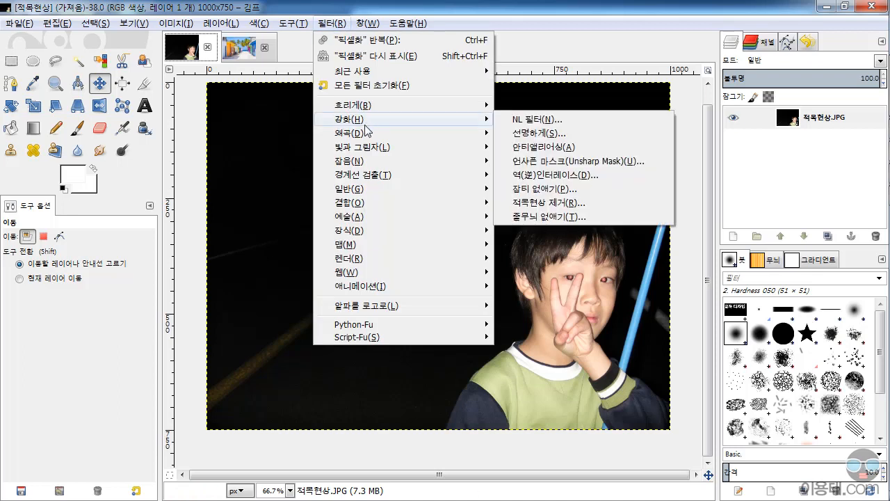
click(557, 203)
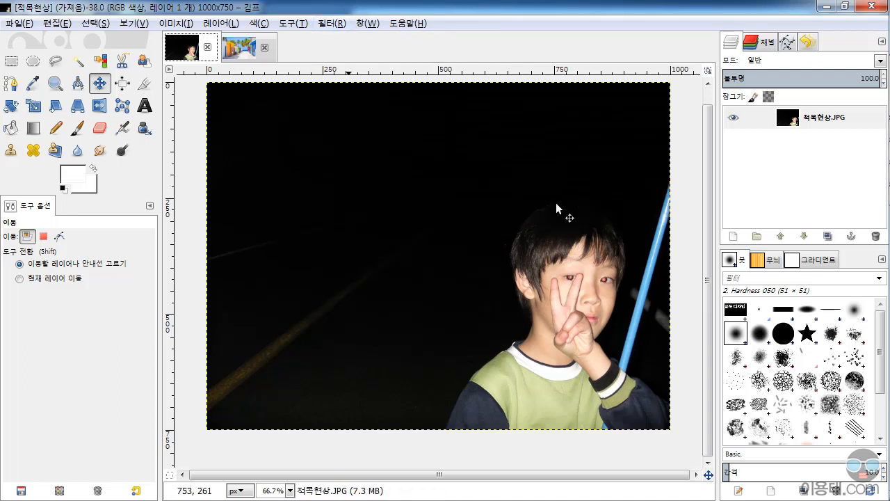
drag(370, 142, 322, 147)
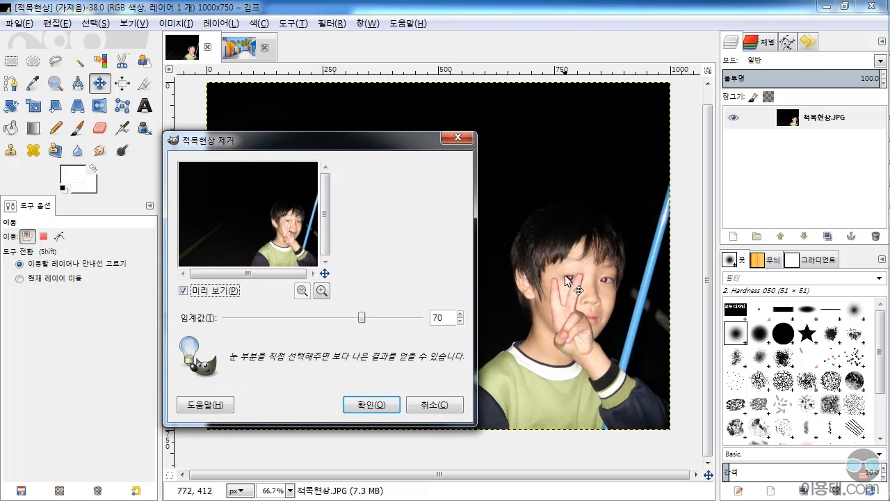
drag(362, 320, 341, 324)
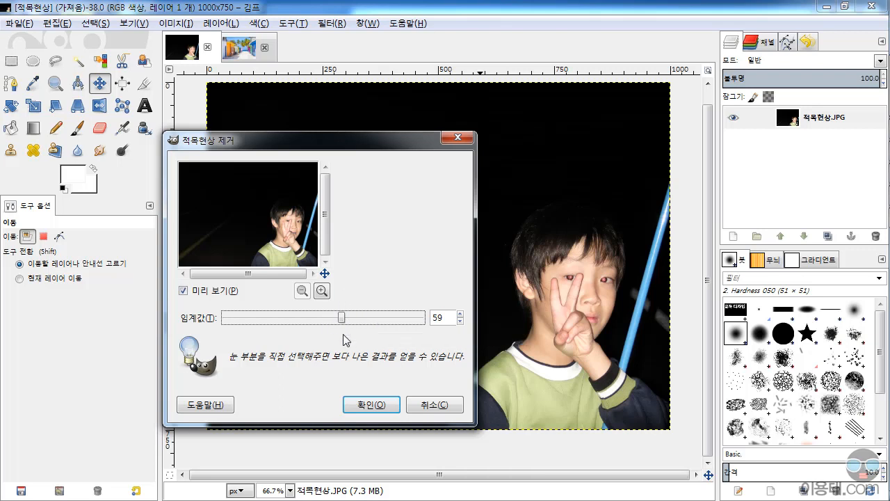
click(379, 404)
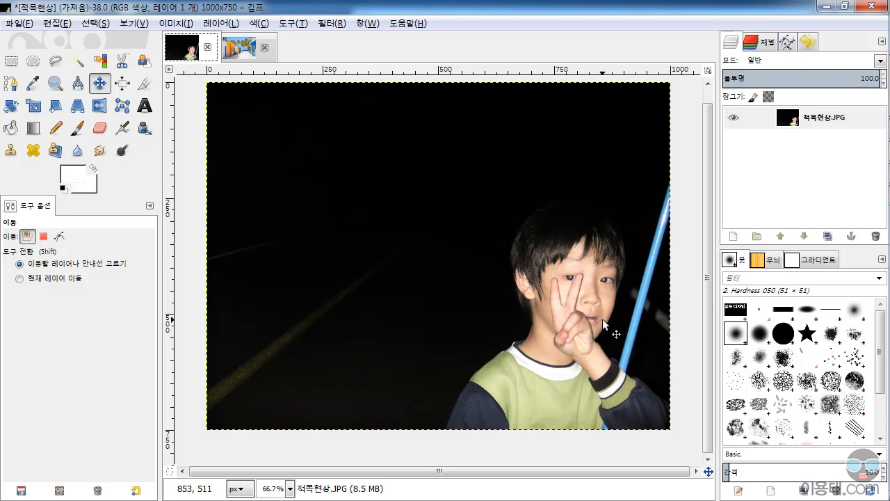
Inspect the boy's eyes and mouth up close and undo the red eye removal
scroll(603, 316, up, 3)
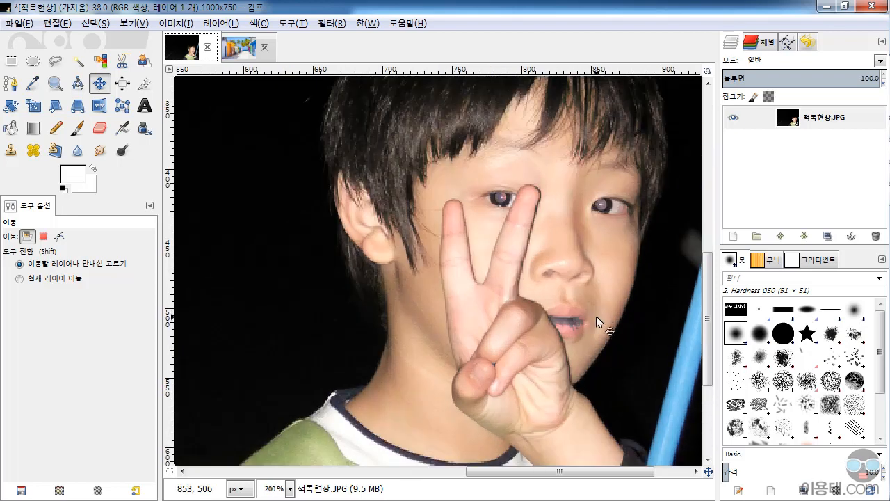
scroll(596, 316, up, 1)
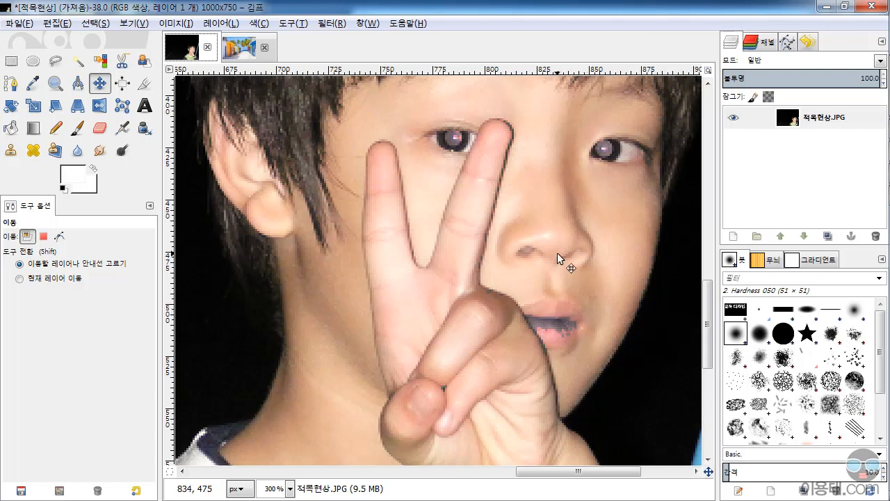
key(shift+ctrl+j)
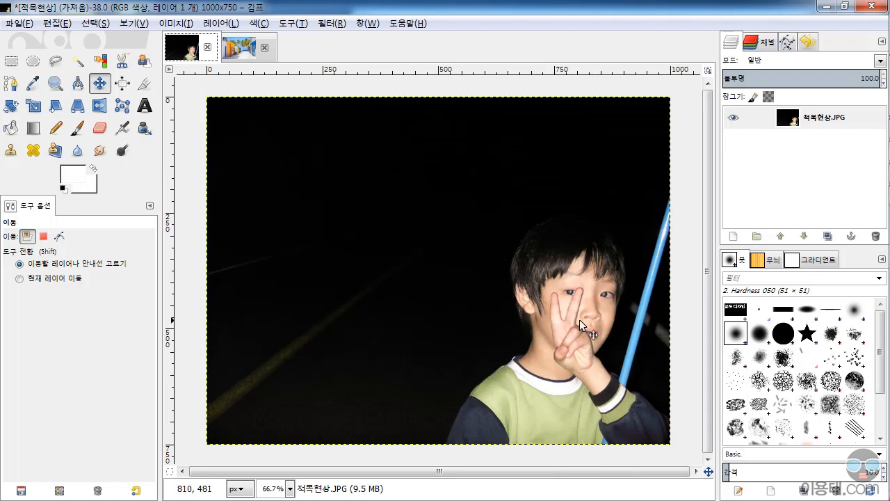
key(ctrl+z)
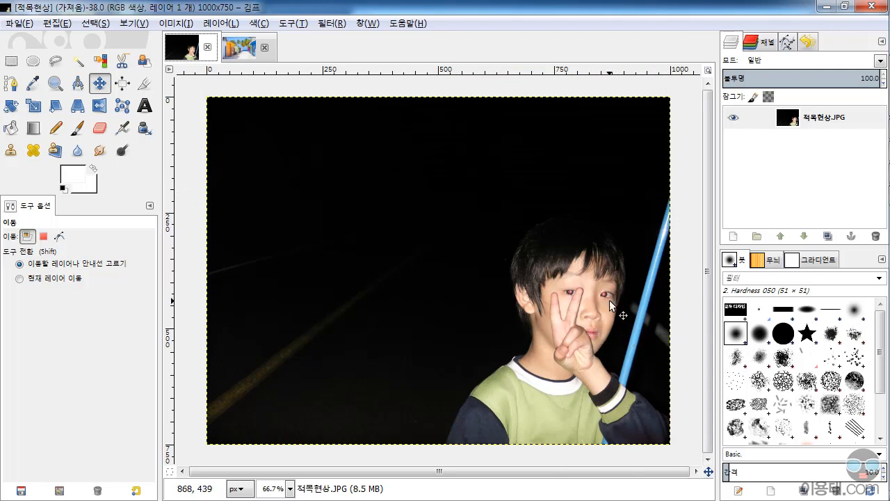
Select both red pupils with circular ellipse selections of about 15 × 15 px each, adding the second to the first
scroll(609, 300, up, 5)
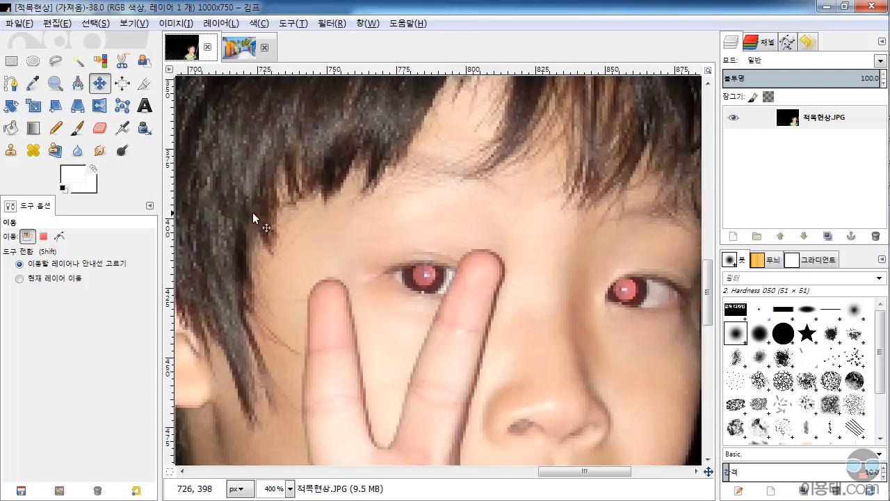
click(32, 62)
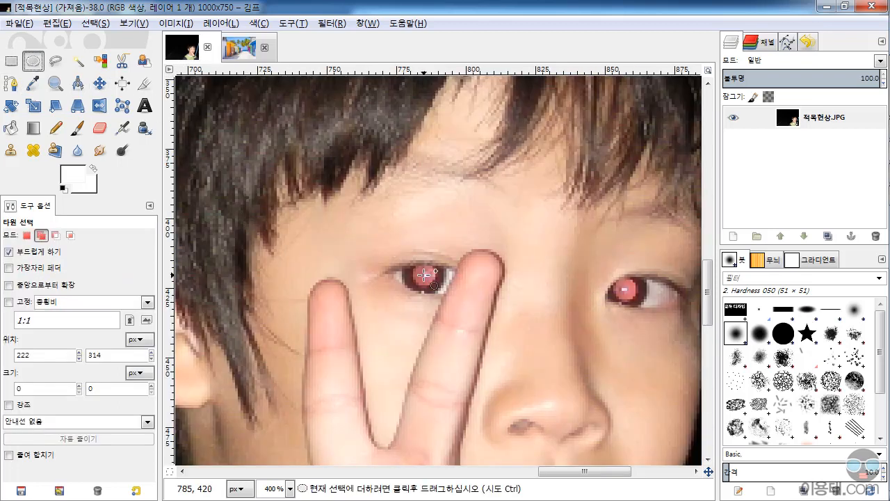
drag(403, 253, 444, 299)
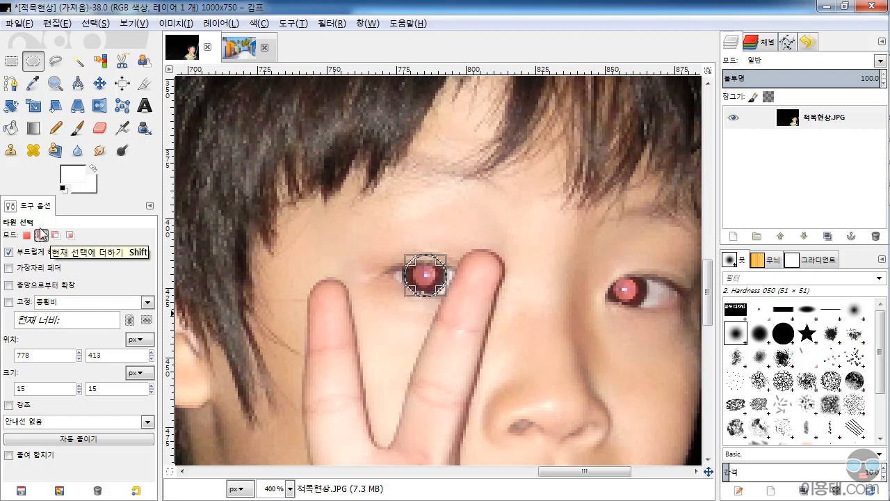
drag(607, 268, 649, 310)
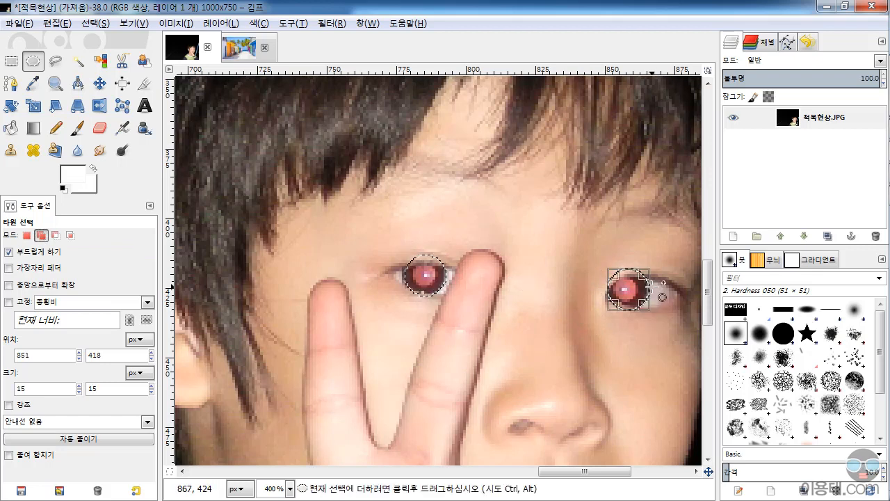
Apply Red Eye Removal with a threshold of 66 to the two selected pupils
click(326, 24)
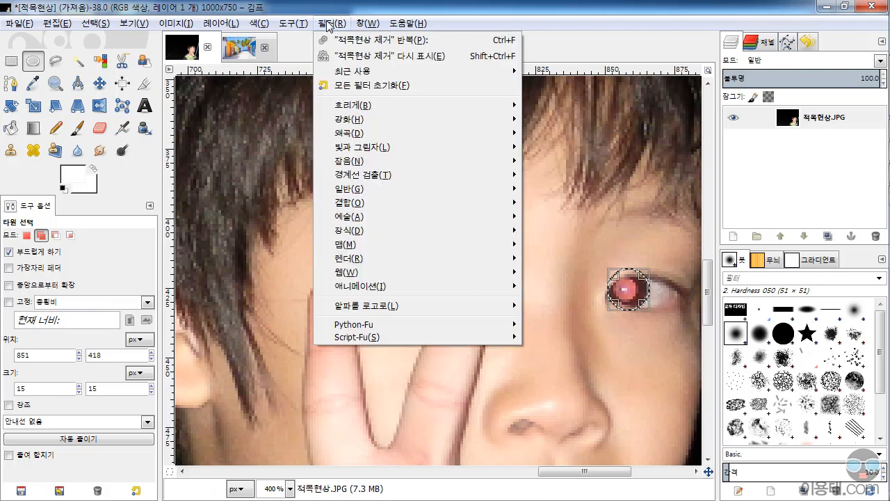
click(384, 55)
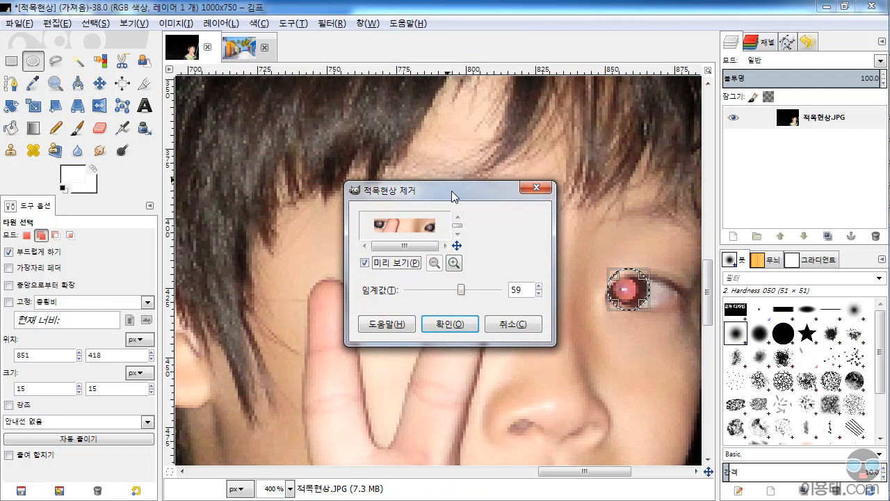
drag(452, 186, 281, 134)
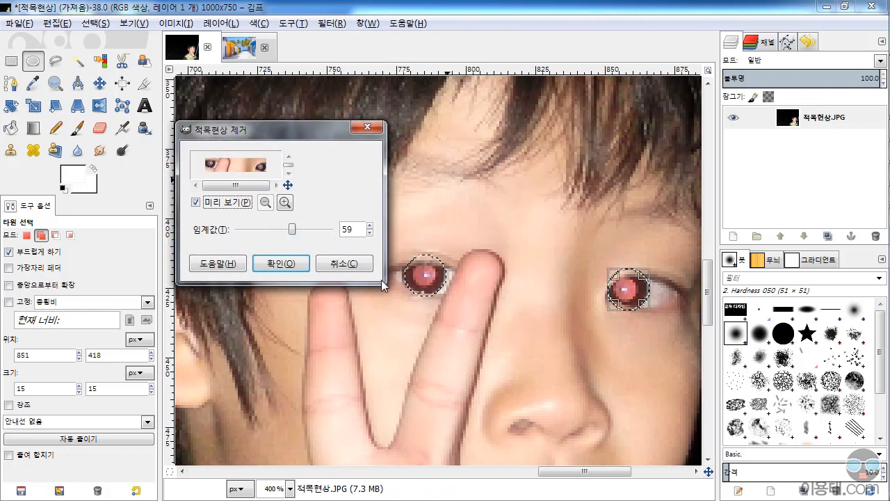
drag(383, 281, 478, 401)
drag(370, 125, 260, 114)
click(350, 288)
click(350, 288)
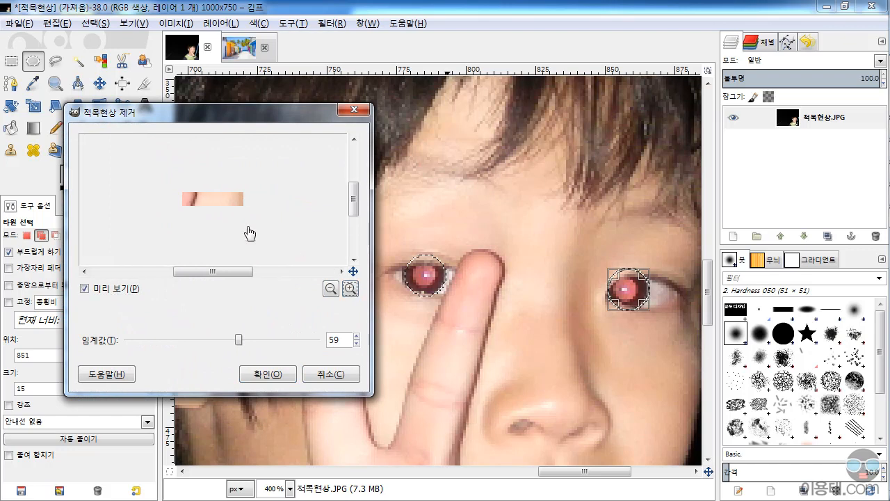
click(331, 289)
click(331, 289)
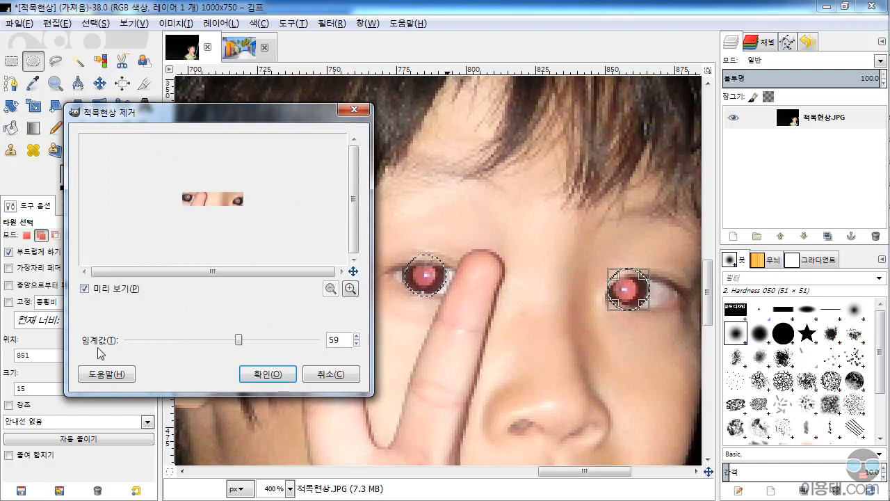
drag(239, 340, 253, 340)
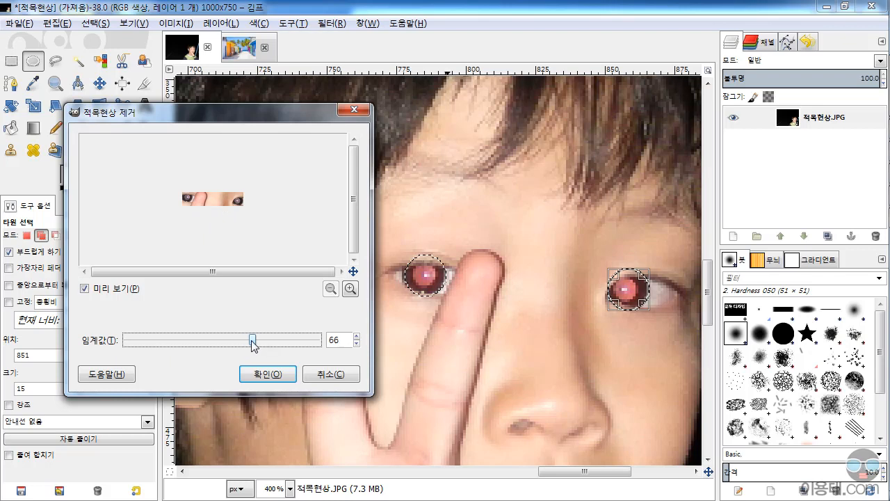
click(289, 375)
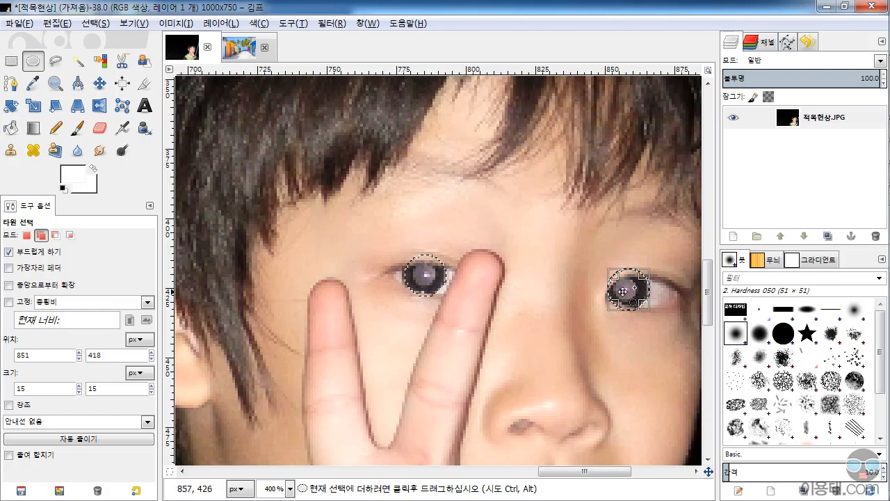
click(258, 24)
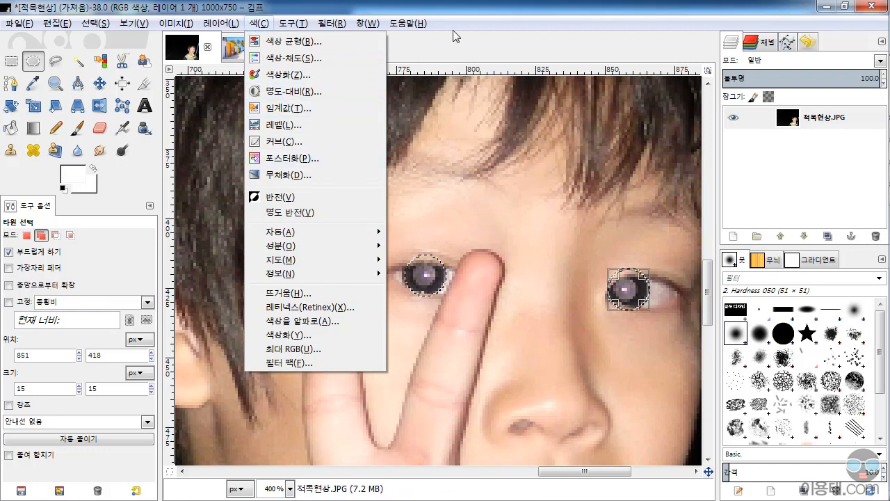
click(461, 5)
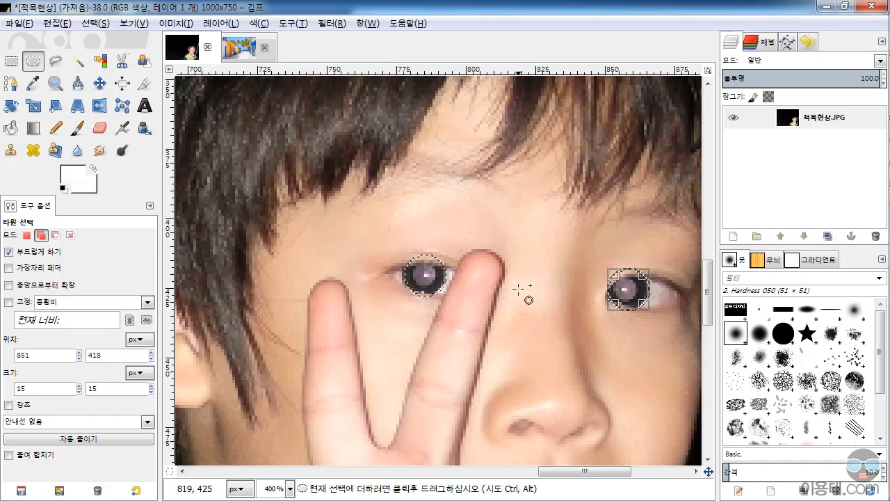
Clear the elliptical selections around both pupils
ctrl+scroll(519, 288, down, 5)
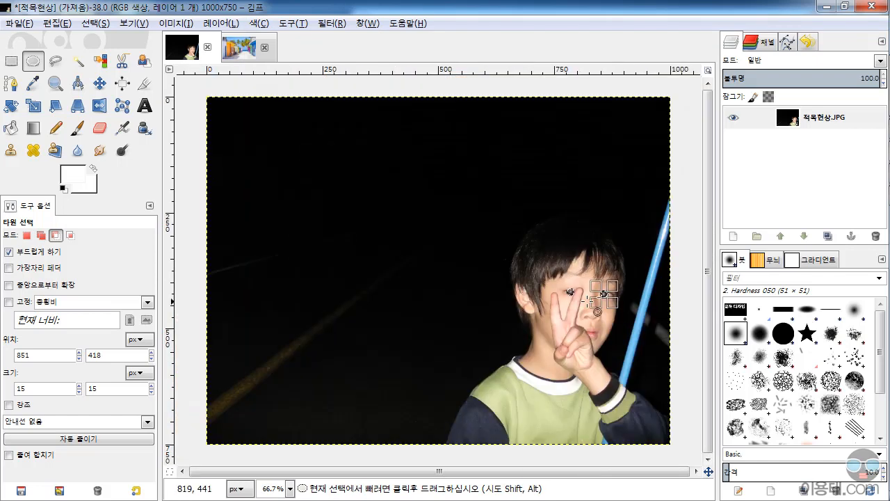
key(ctrl+shift+a)
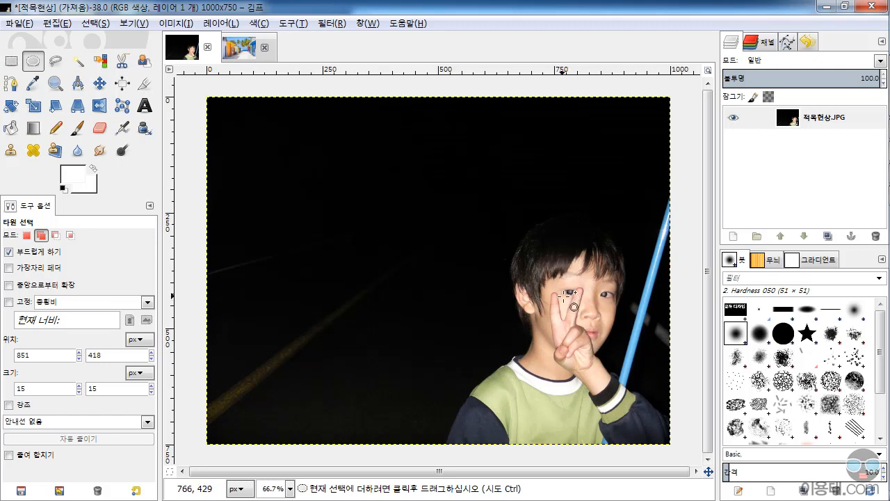
click(261, 25)
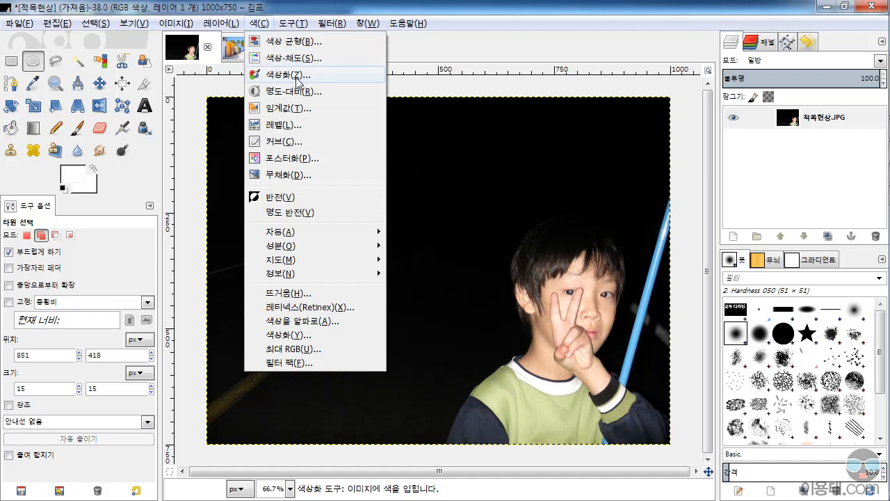
click(488, 11)
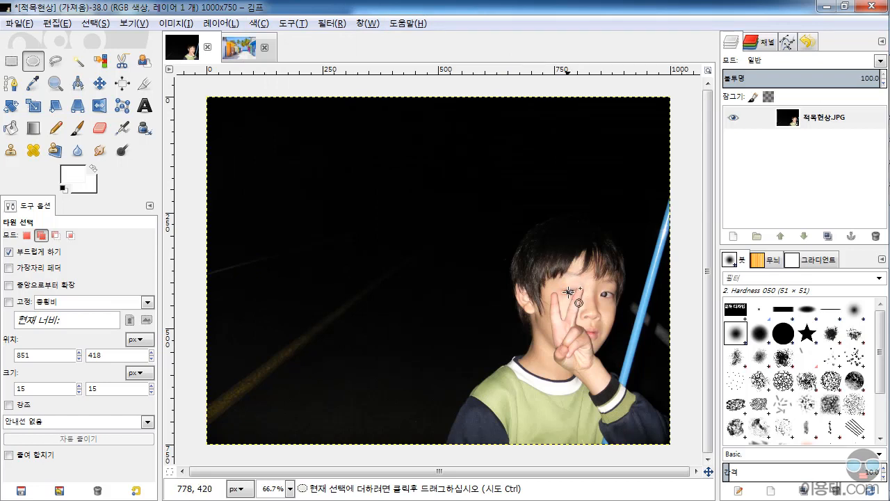
Try a Lens Flare centred at X 696, Y 161 px on the 이미지07.jpg street photo and undo it
click(240, 47)
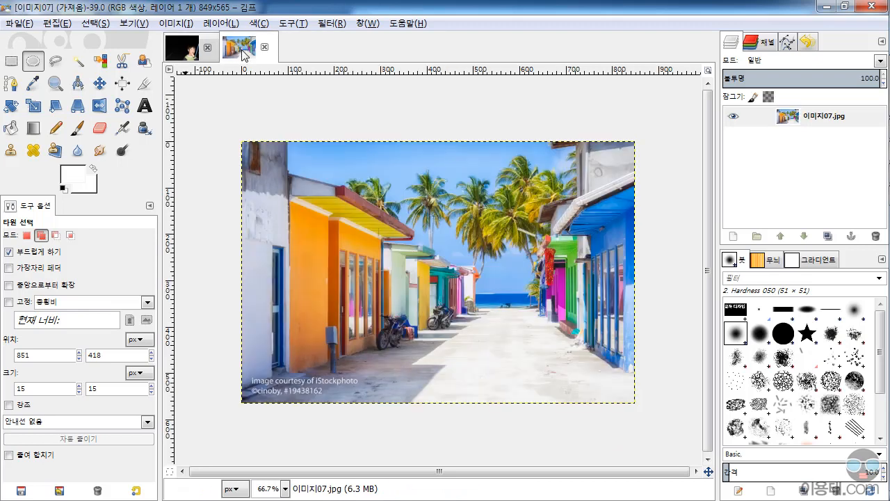
click(332, 23)
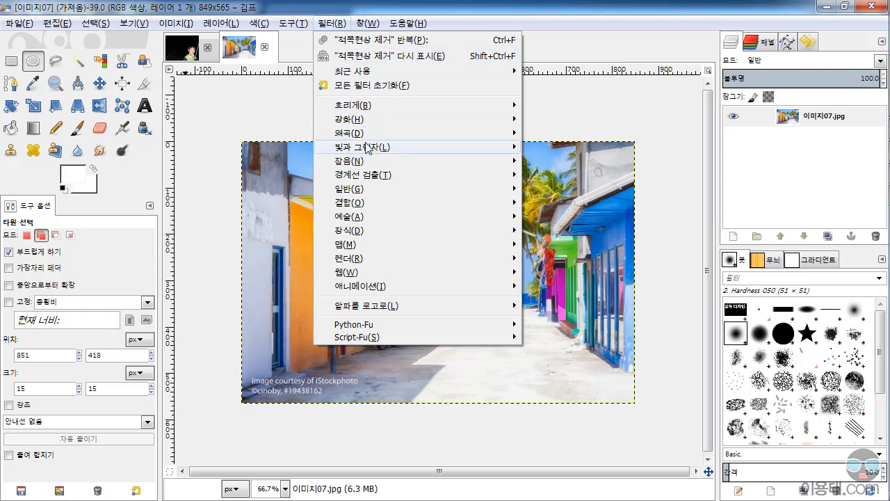
mouse_move(367, 151)
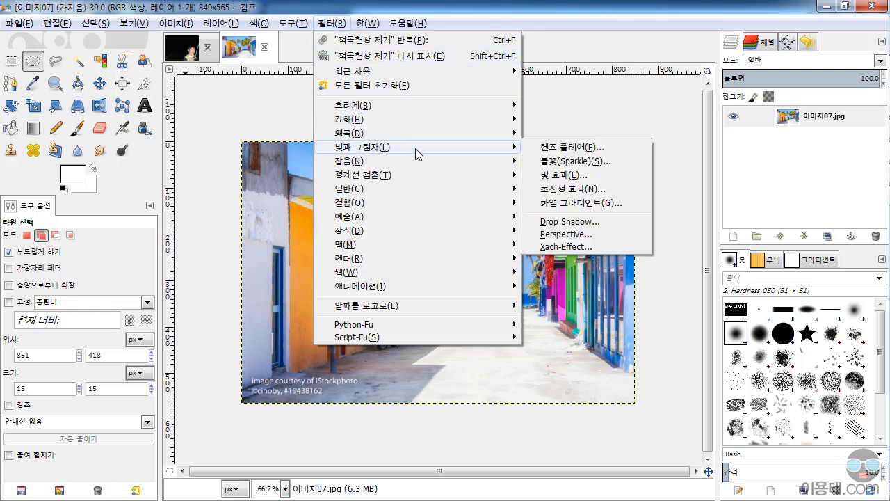
click(561, 147)
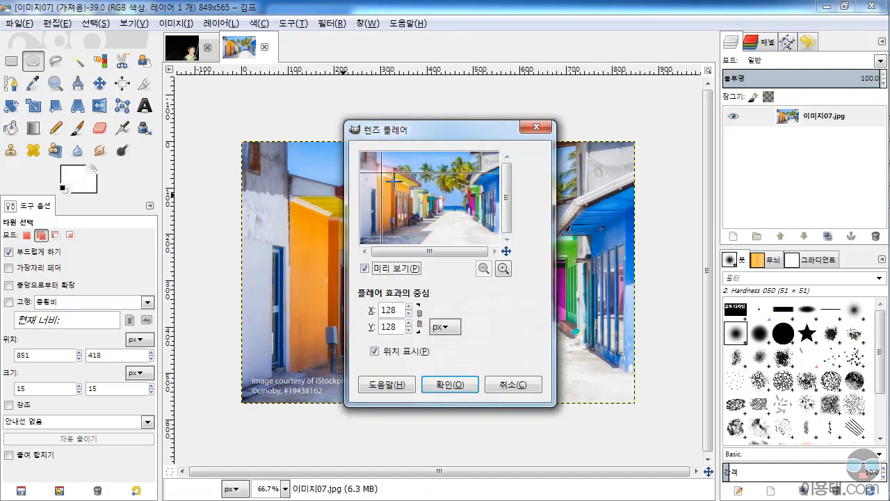
click(413, 188)
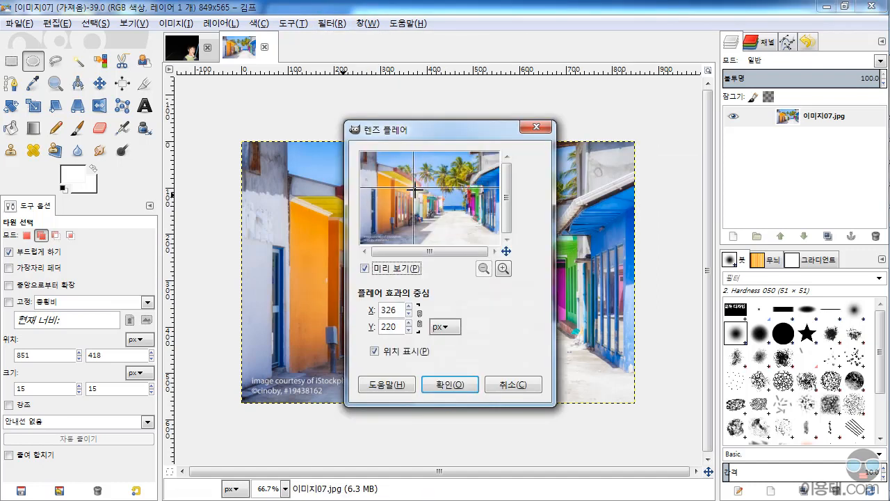
click(393, 179)
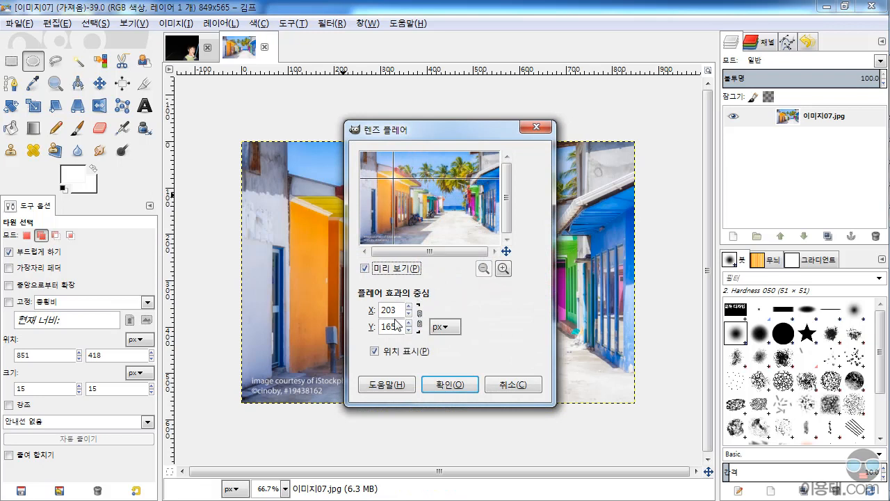
drag(395, 189, 474, 178)
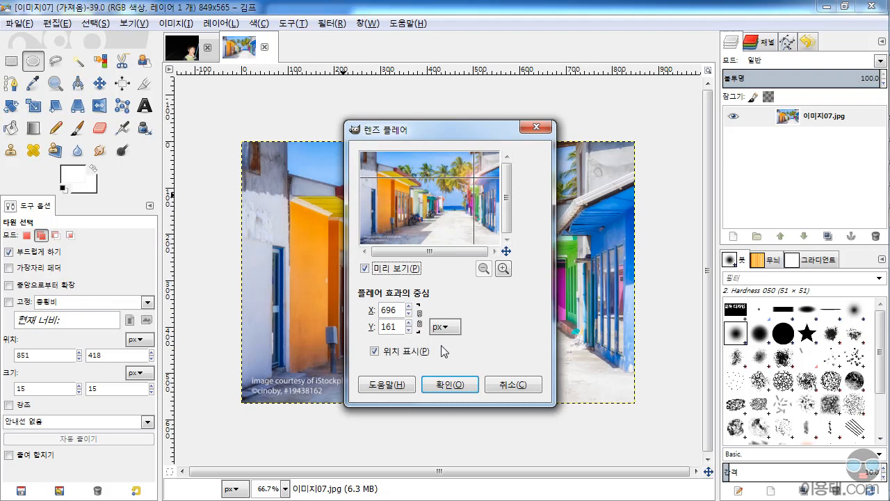
click(450, 385)
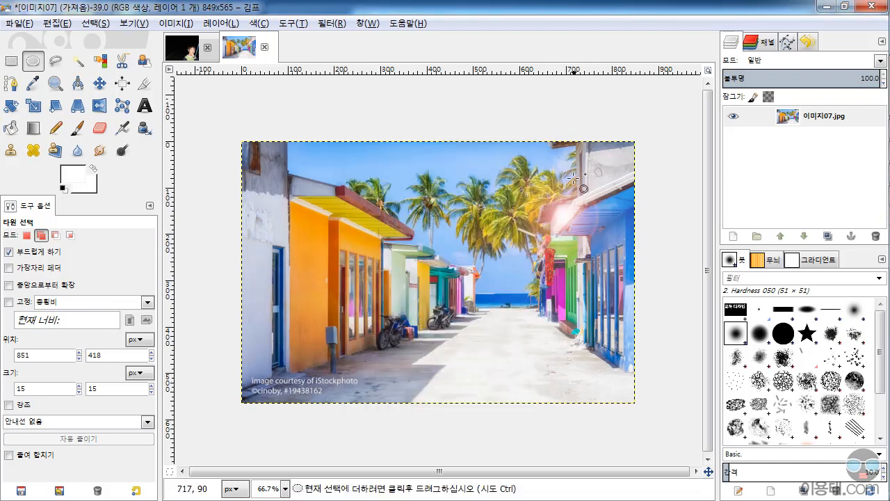
key(ctrl)
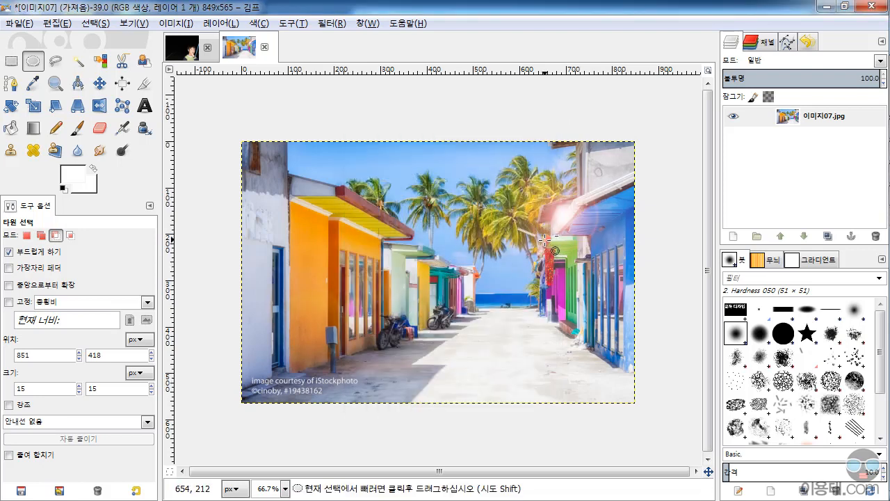
key(ctrl+z)
Try RGB Noise with independent RGB and red, green and blue at 0.20 on the street photo and undo it
click(330, 25)
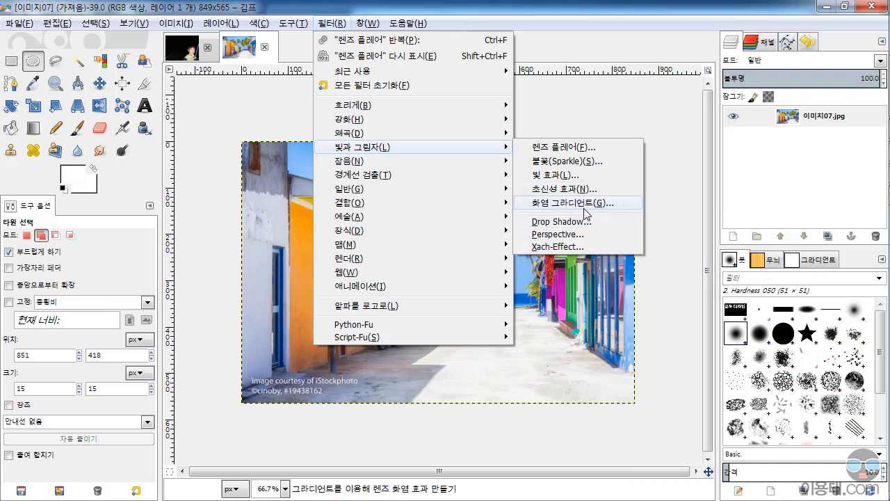
mouse_move(370, 162)
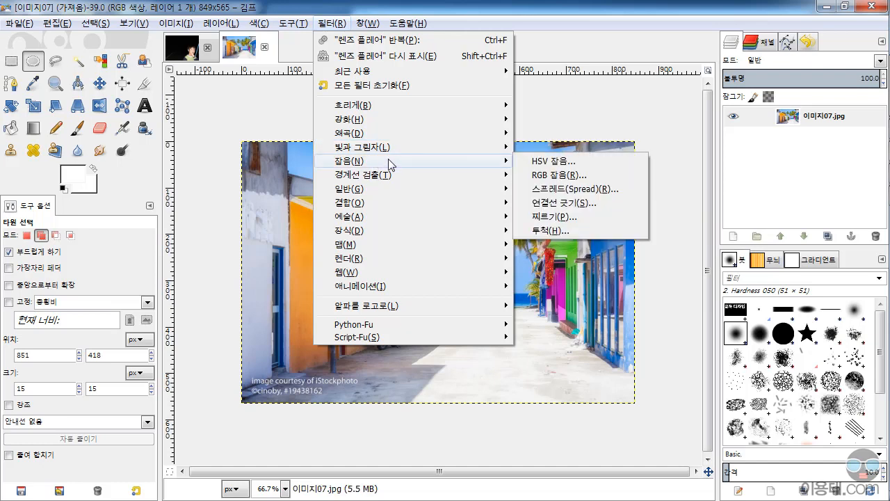
click(563, 182)
drag(516, 96, 648, 108)
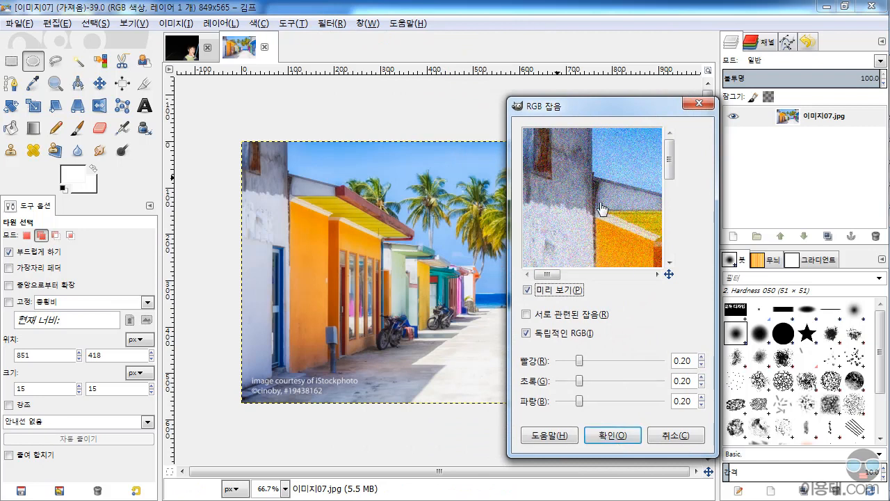
click(621, 440)
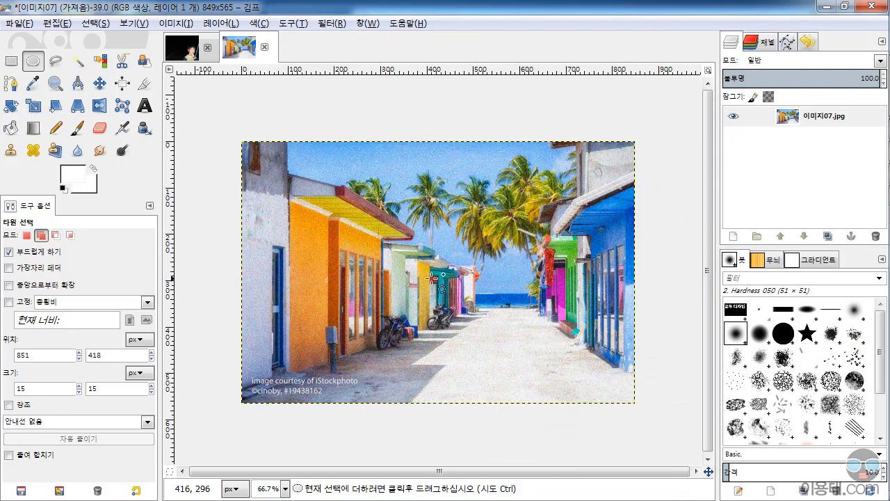
key(ctrl)
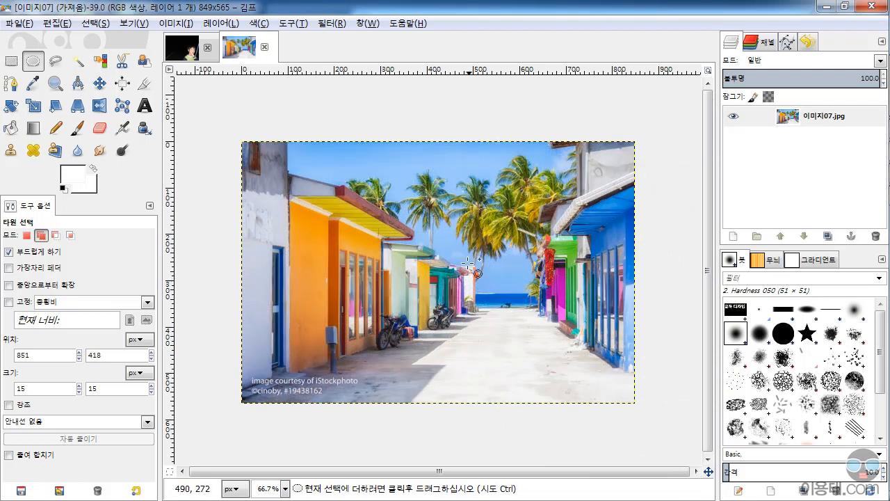
Try Neon edge detection with a radius of 5.00 and an amount of 0.00 on the street photo and undo it
click(329, 23)
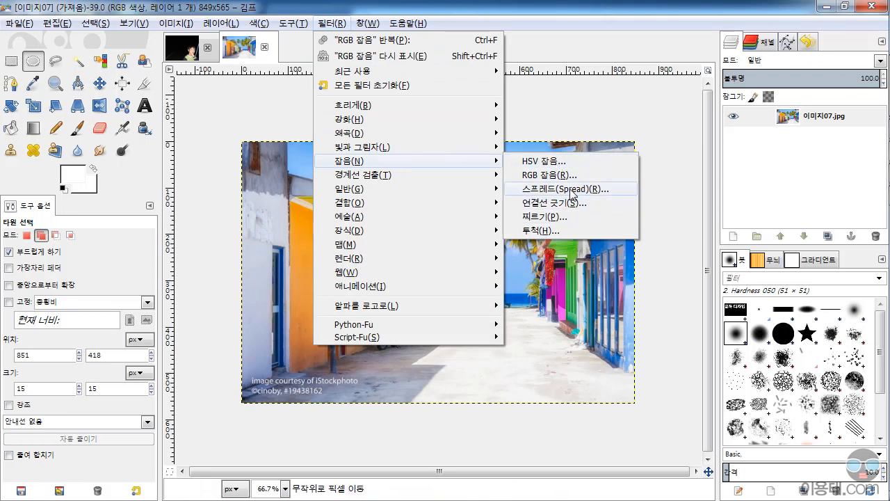
mouse_move(371, 180)
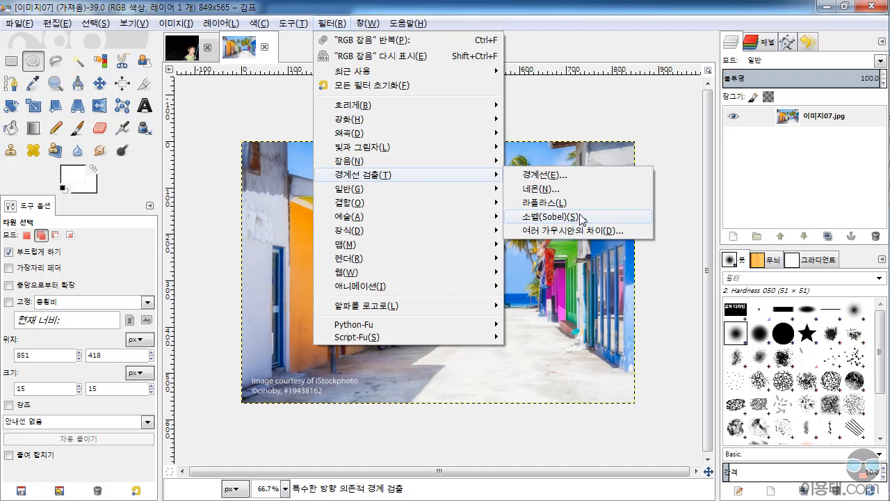
click(545, 189)
drag(543, 187, 609, 142)
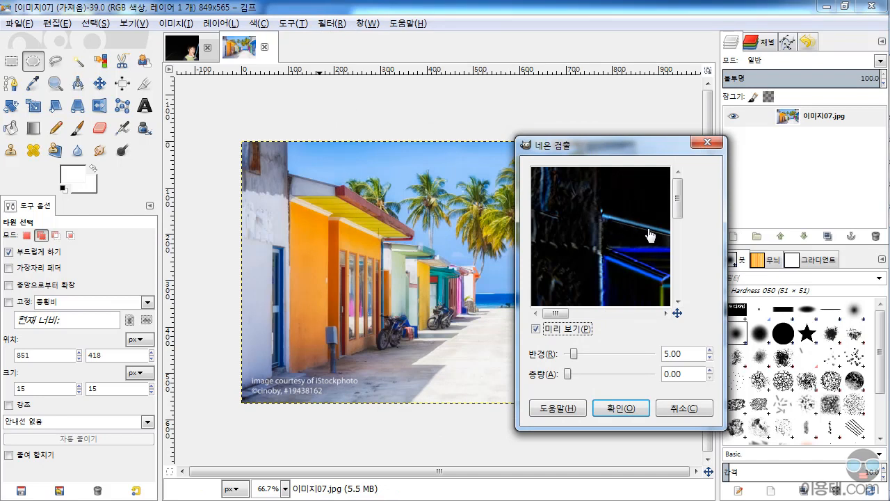
click(638, 411)
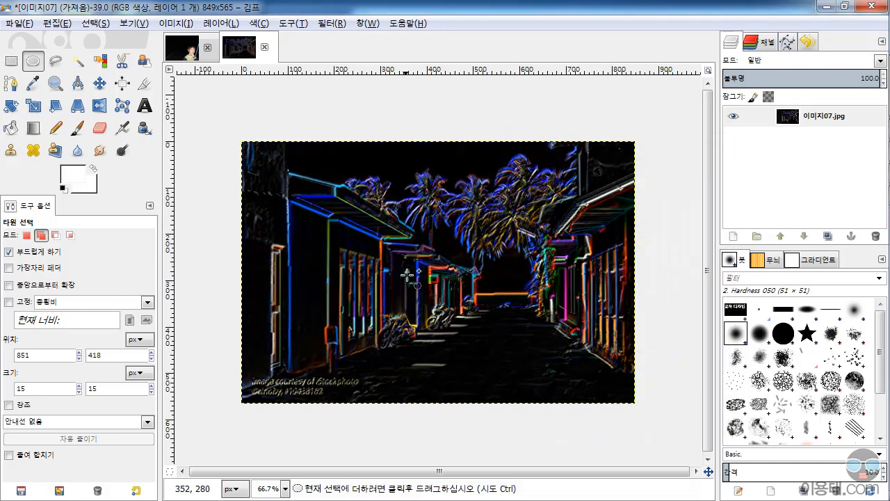
key(ctrl+z)
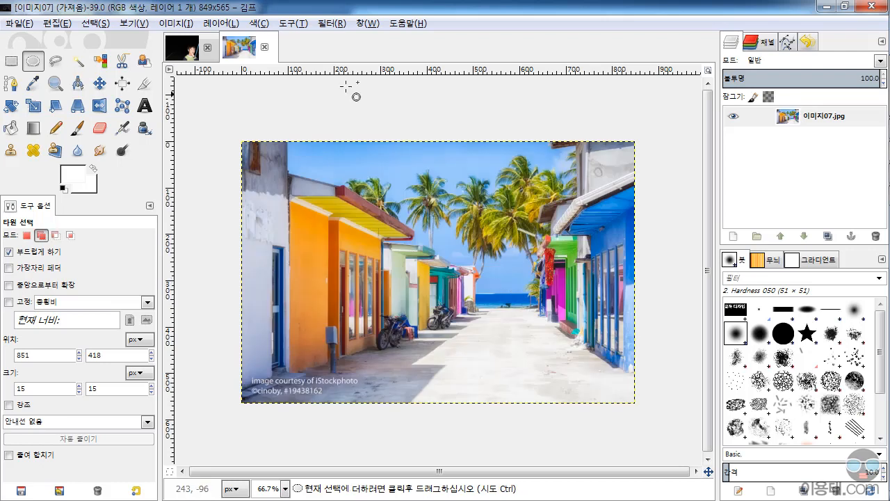
Create a Filmstrip image from the street photo with height 256, black film, start index 1 and orange Monospace numbers above and below
click(332, 23)
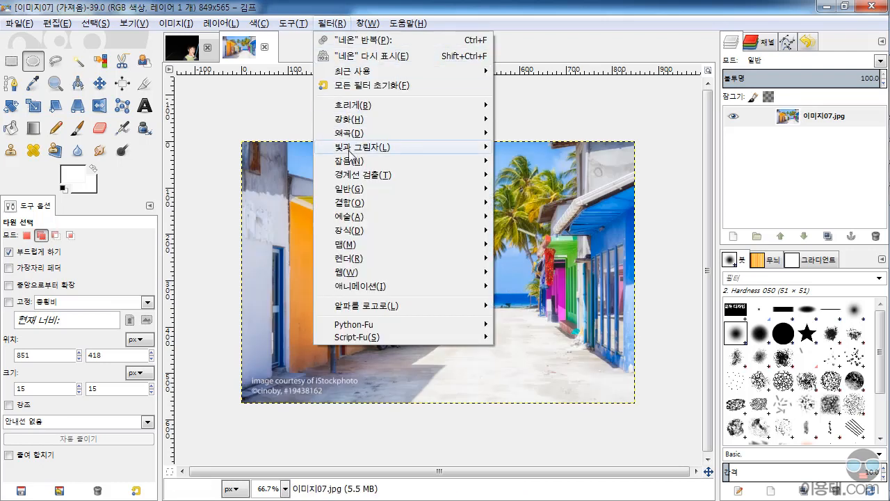
mouse_move(355, 192)
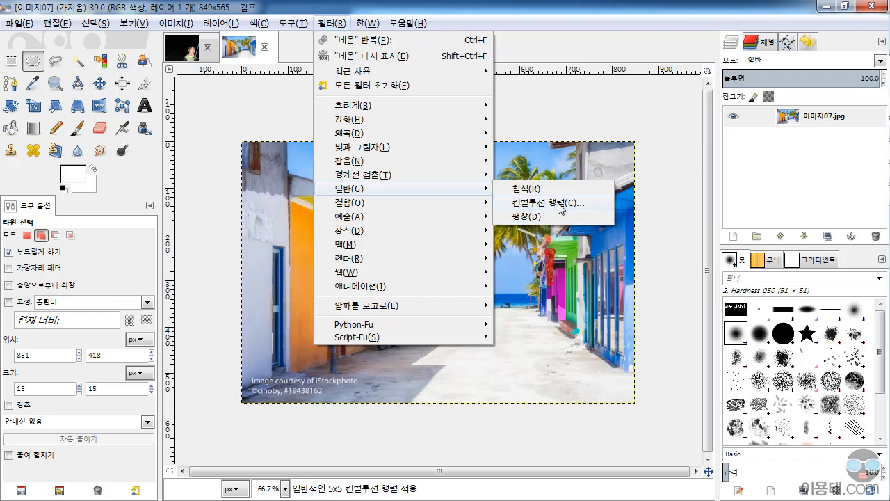
mouse_move(385, 207)
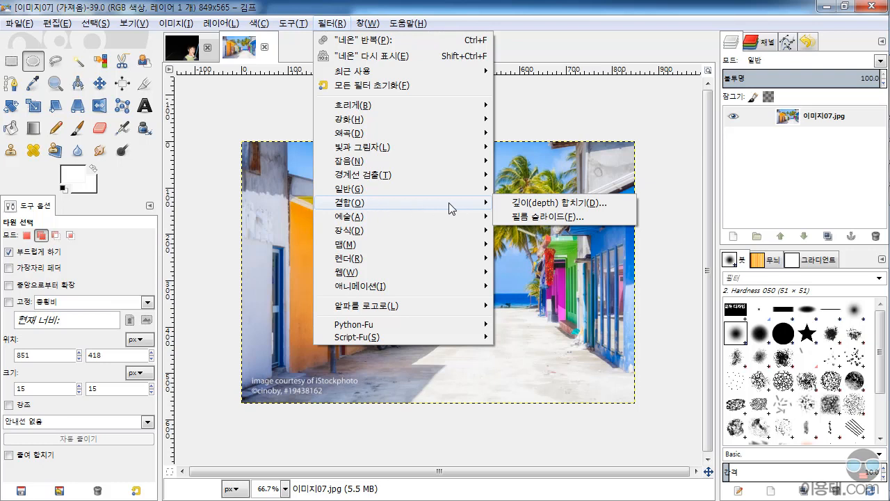
click(523, 217)
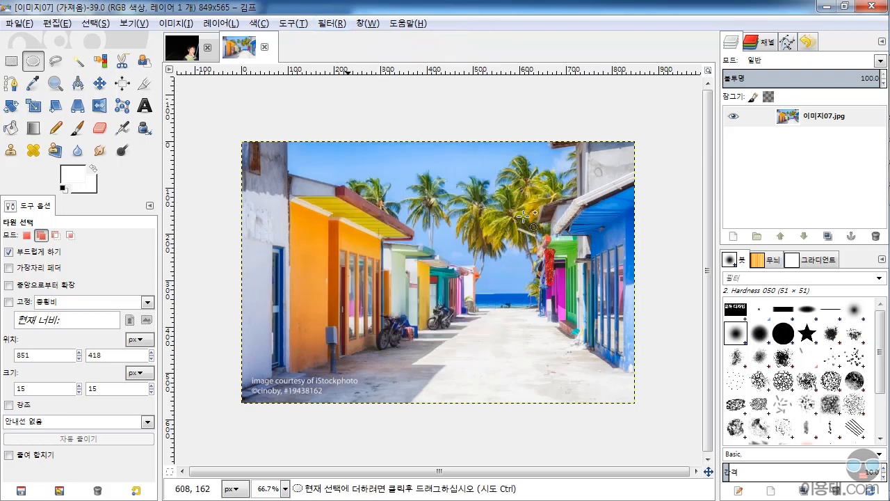
drag(492, 116, 665, 120)
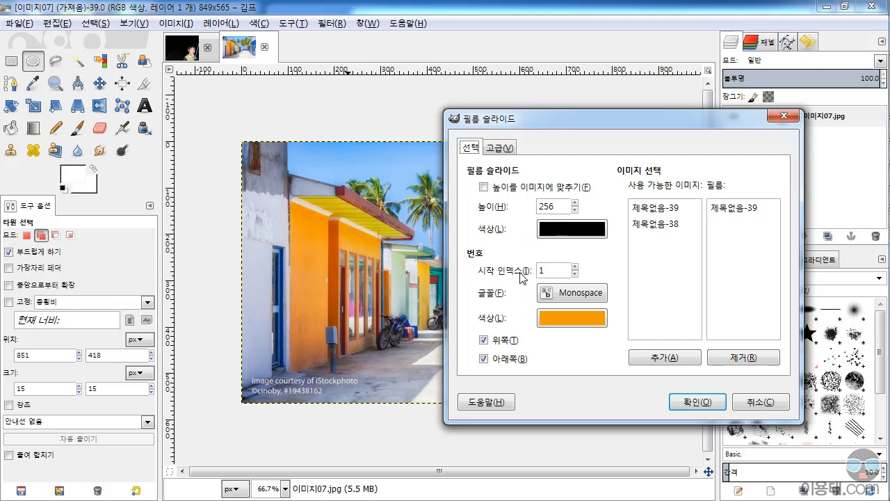
drag(662, 116, 544, 185)
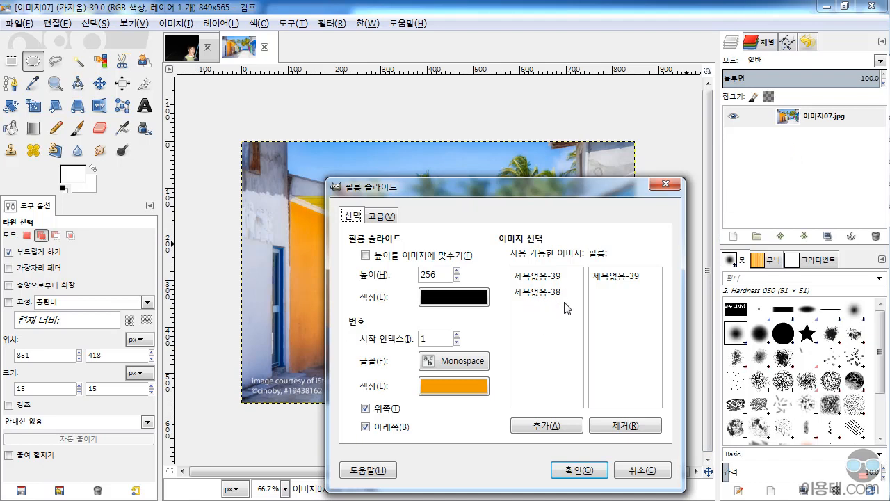
click(582, 470)
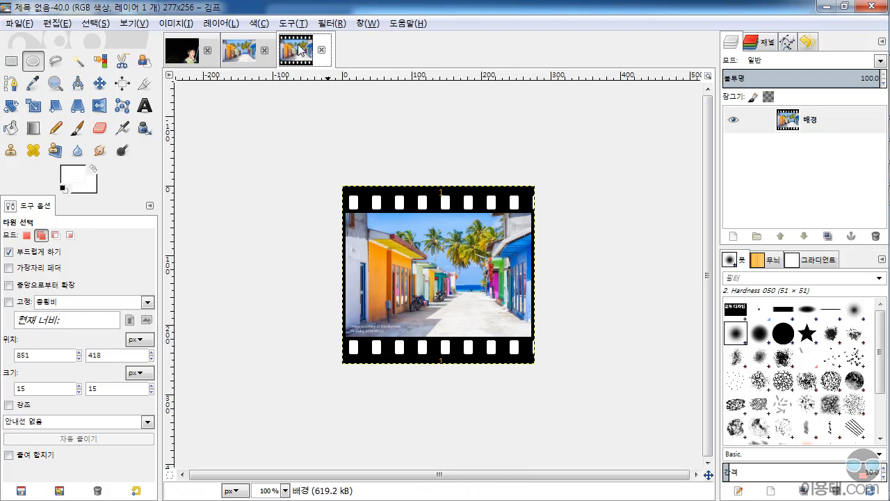
Try Add Border on the original street photo with X and Y sizes of 12, blue colour and delta value 25, and undo it
click(249, 58)
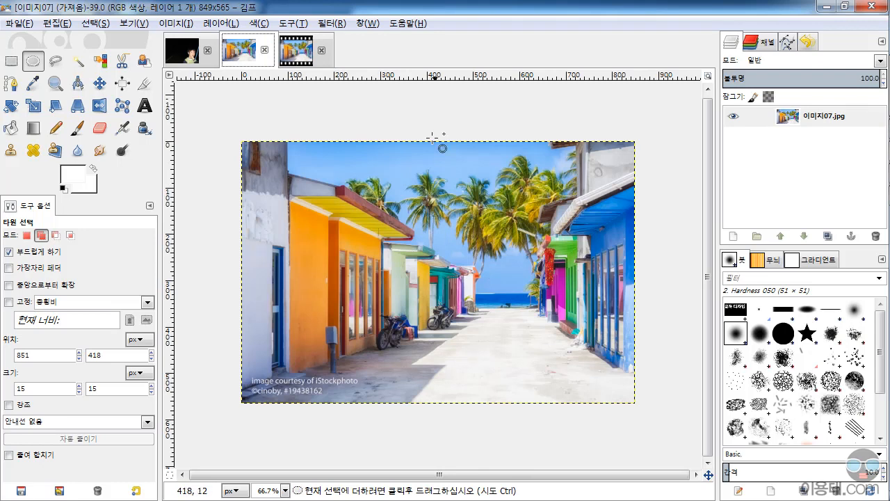
click(330, 24)
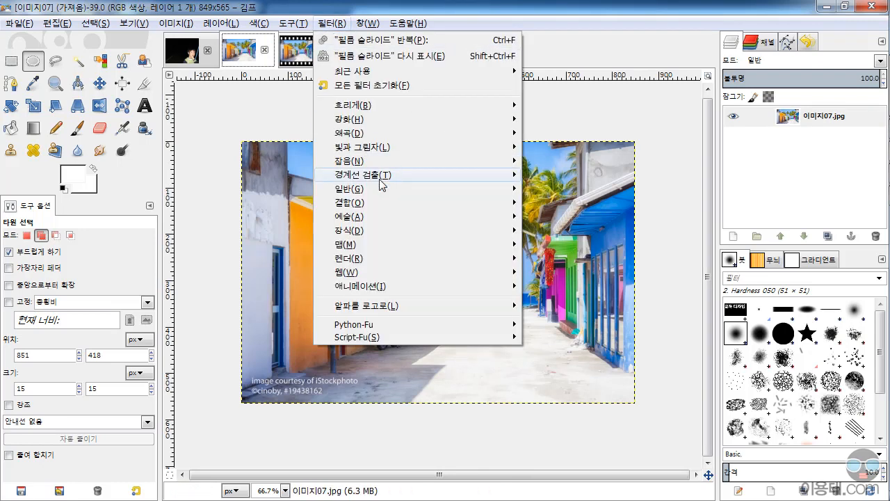
mouse_move(381, 201)
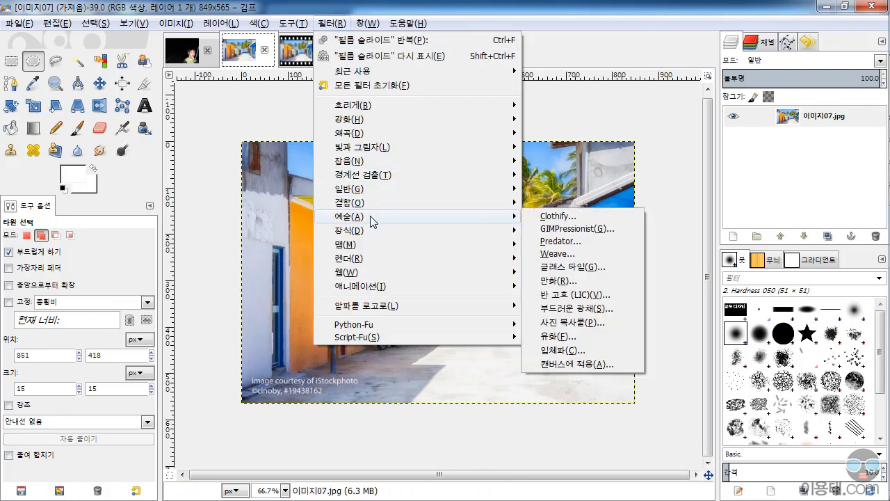
mouse_move(364, 233)
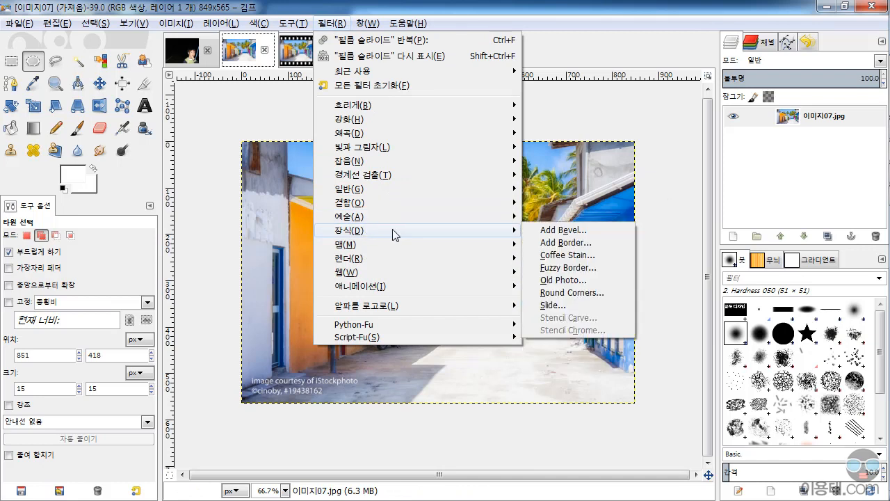
click(582, 243)
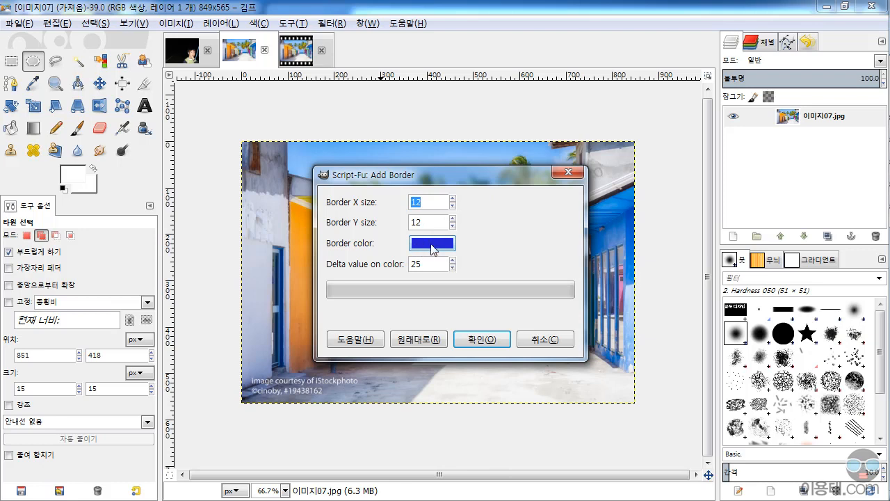
click(485, 340)
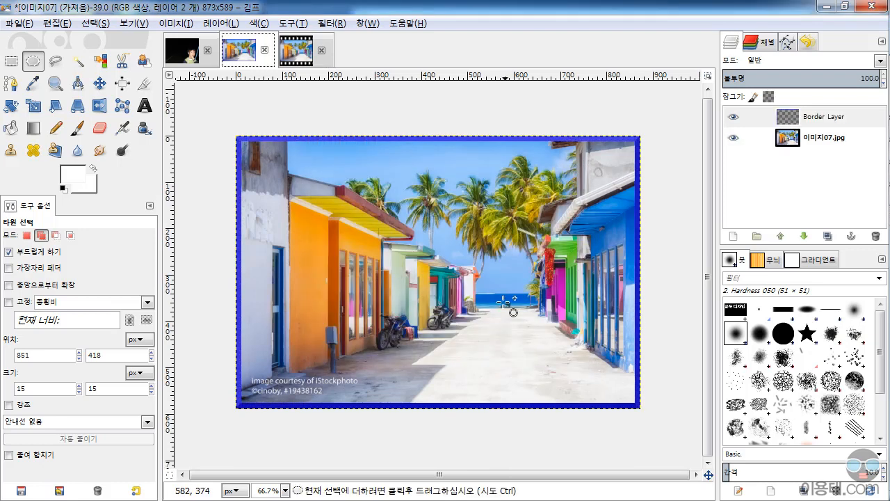
key(ctrl+z)
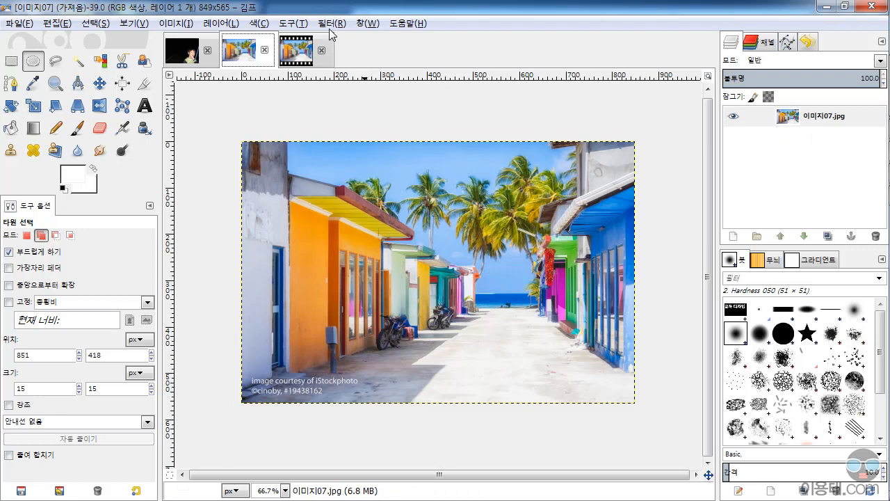
Try Coffee Stain with 4 stains and Darken only on the street photo and undo it
click(361, 26)
mouse_move(331, 23)
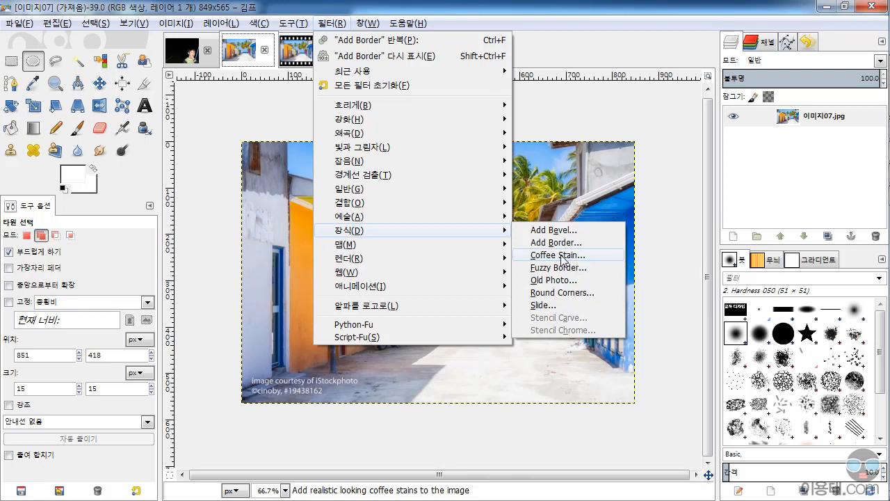
click(561, 255)
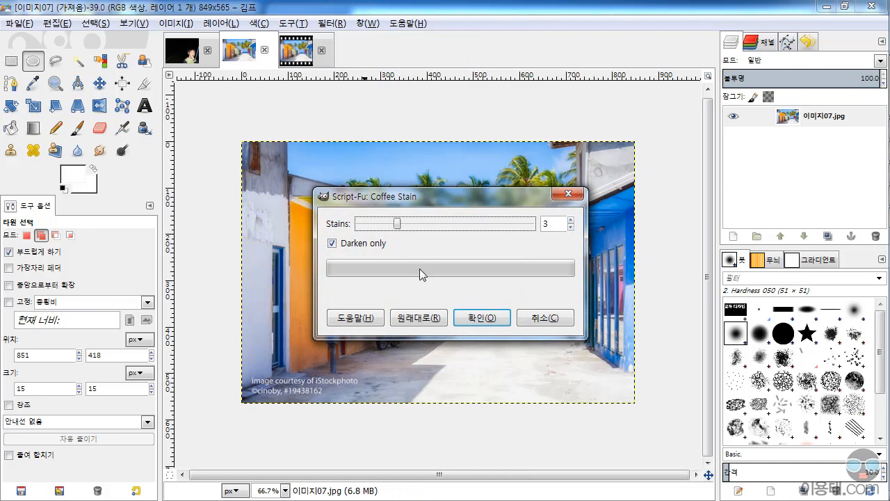
drag(395, 224, 409, 223)
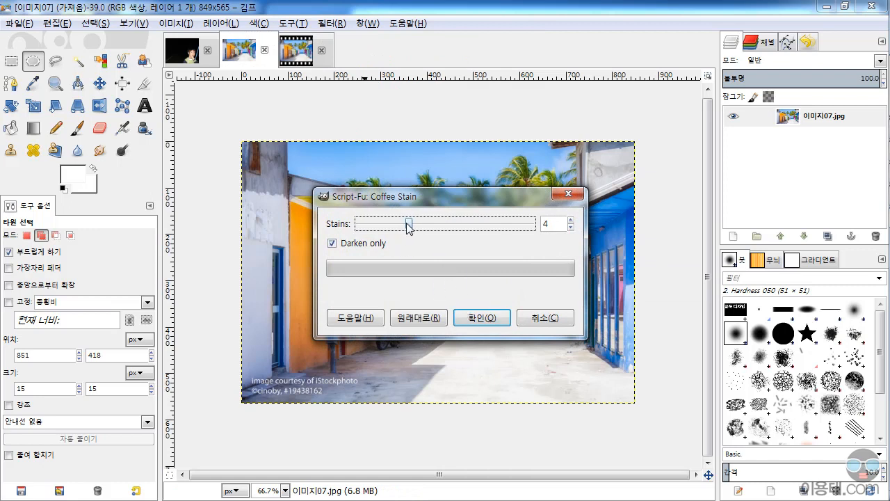
click(495, 317)
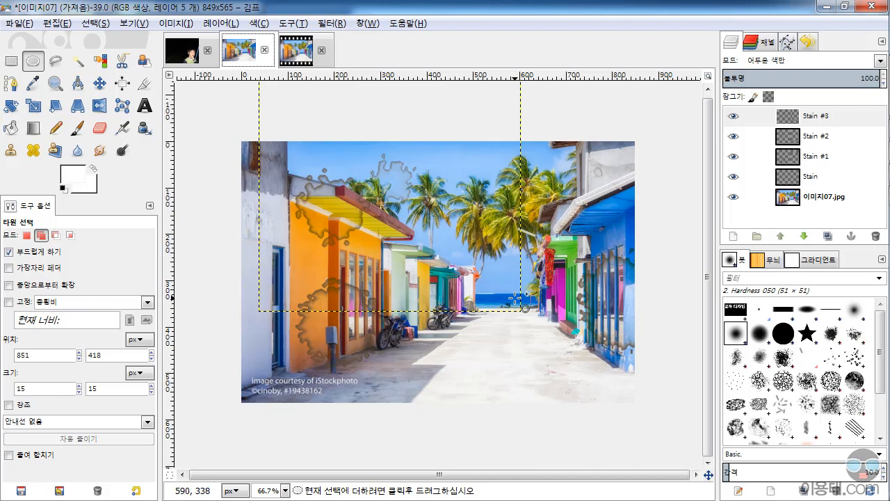
key(ctrl+z)
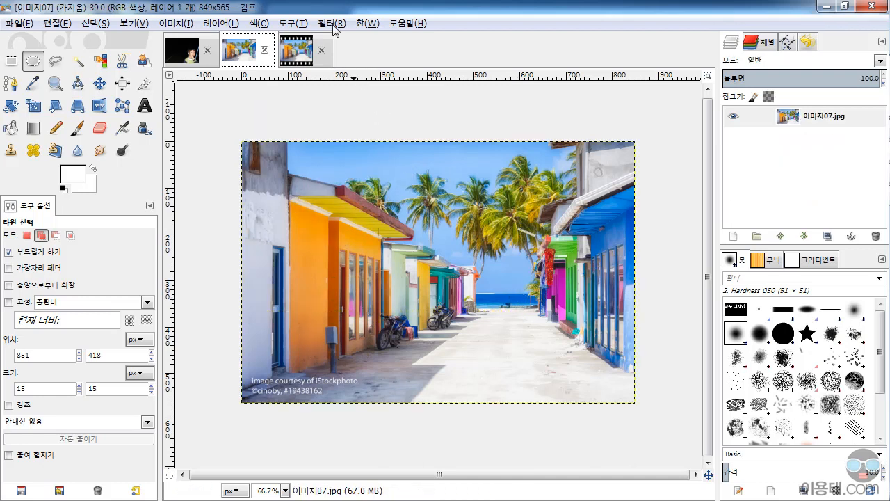
Apply a white Fuzzy Border to a copy of the street photo
click(332, 24)
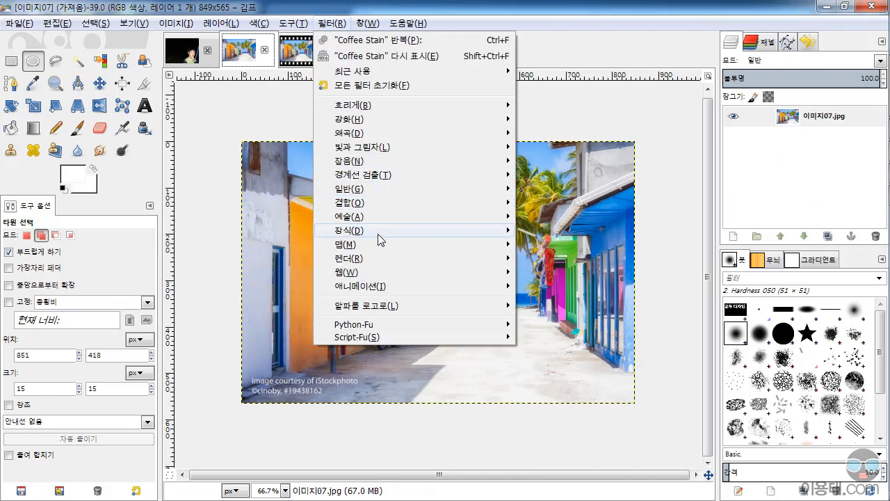
mouse_move(414, 236)
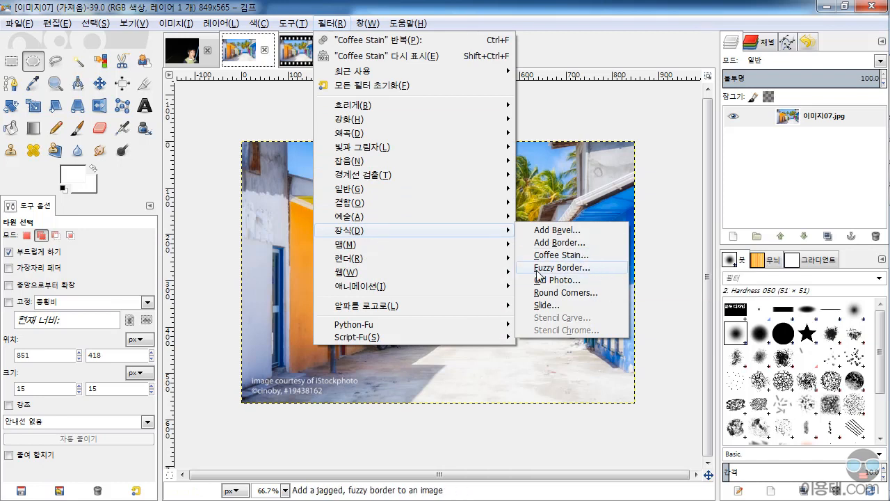
click(575, 270)
click(484, 379)
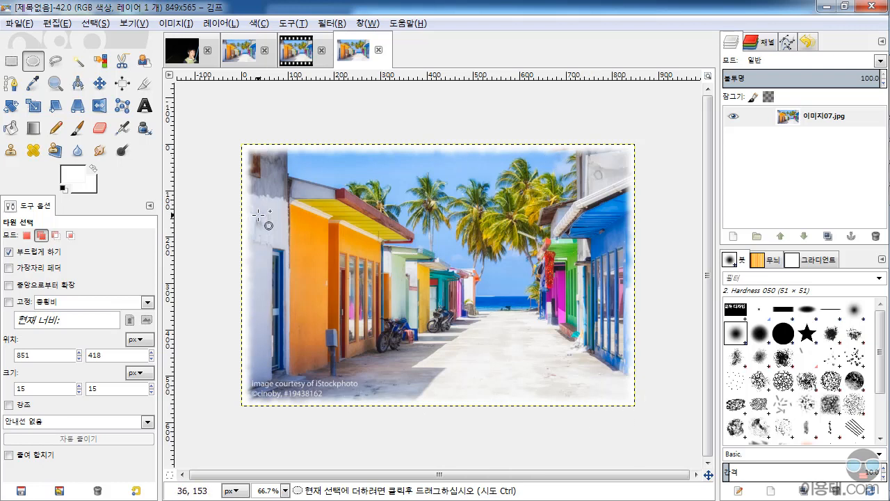
Undo the fuzzy border edits step by step in the bordered copy of the street photo
key(ctrl)
key(ctrl+shift+n)
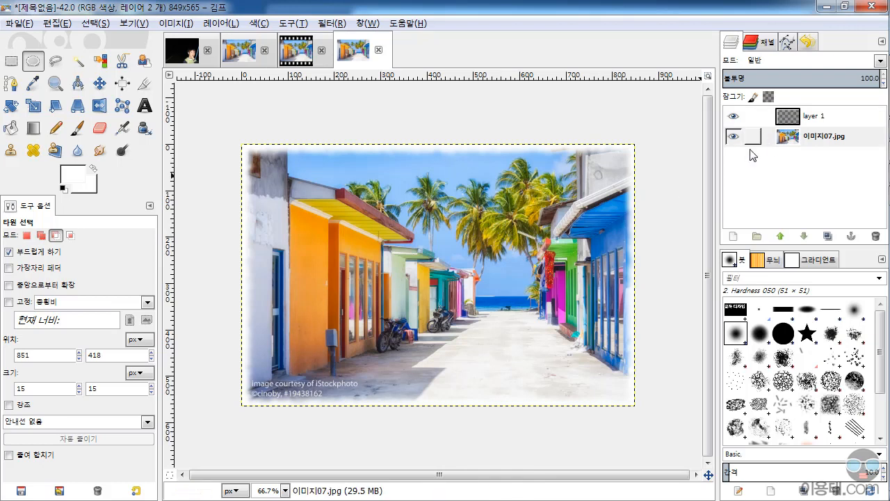
key(ctrl)
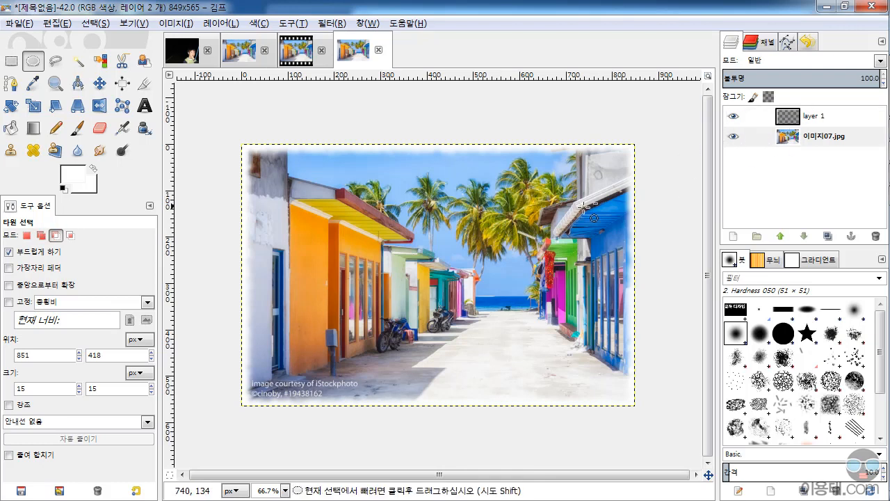
key(ctrl+a)
key(ctrl+z)
key(ctrl+z)
key(ctrl+y)
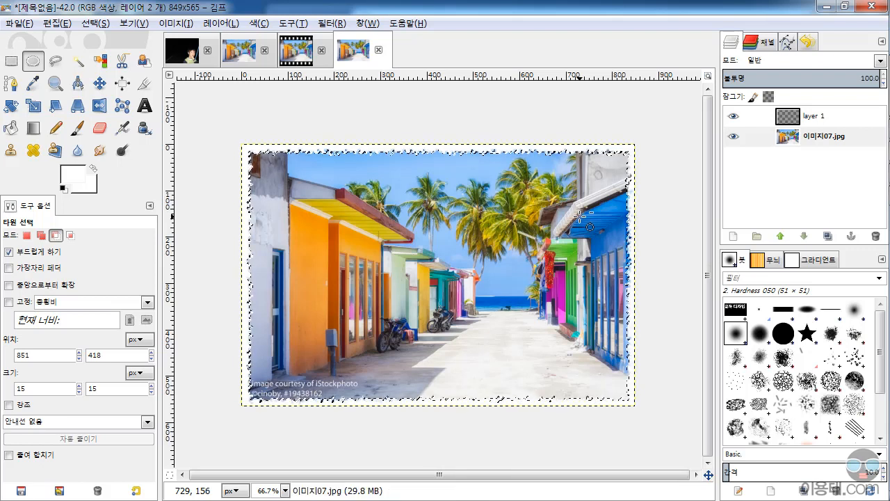
key(ctrl+y)
key(ctrl+y)
key(ctrl)
Delete layer 1 from the copy and select the remaining 이미지07.jpg layer
click(791, 118)
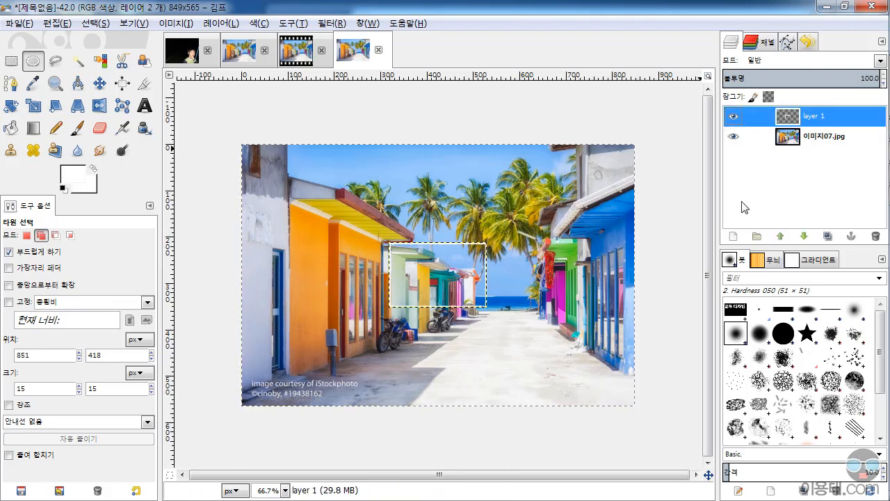
click(875, 236)
click(788, 118)
Apply Old Photo with Defocus, border size 20, Sepia and Work on copy enabled and Mottle off
click(330, 25)
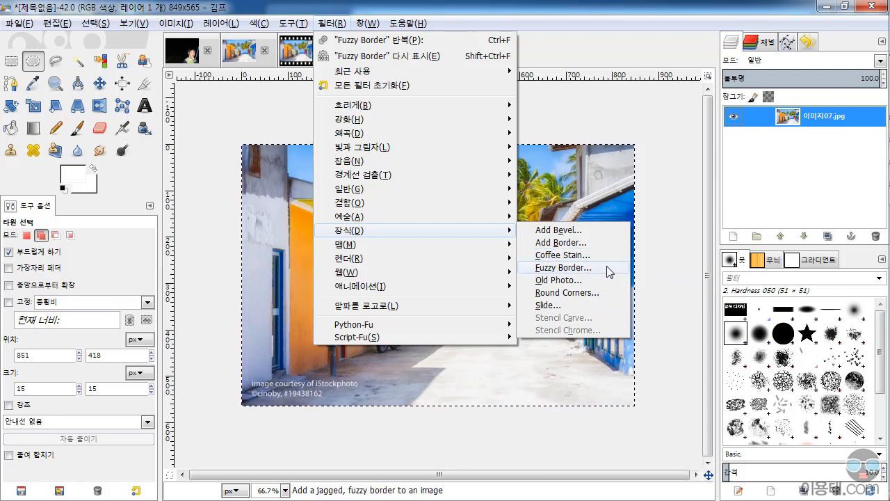
click(557, 280)
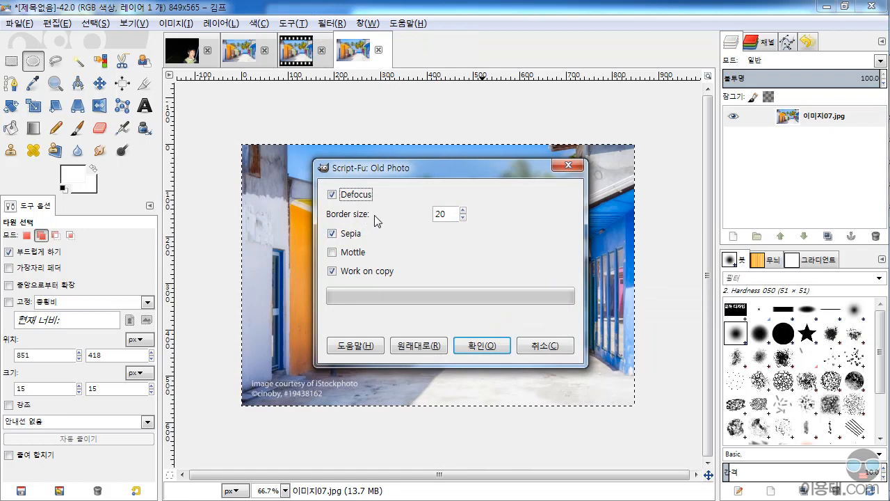
click(474, 343)
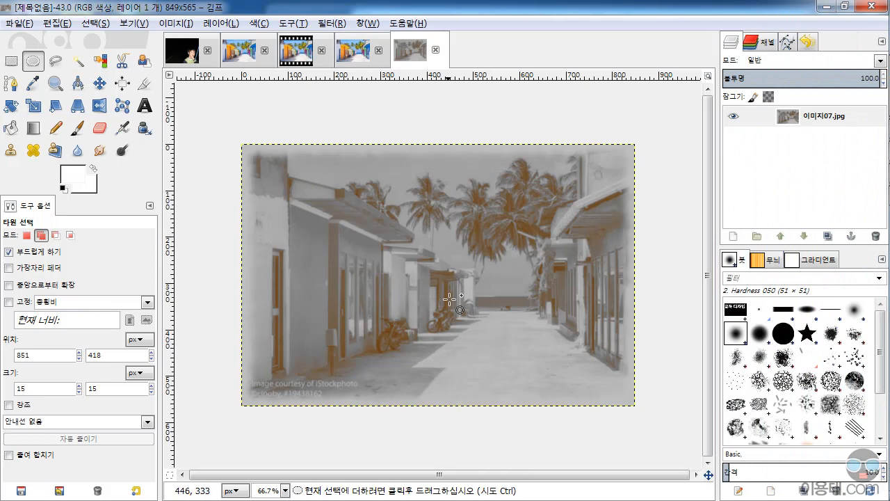
Undo the Old Photo edits on the new copy and delete its layer 1
key(ctrl+z)
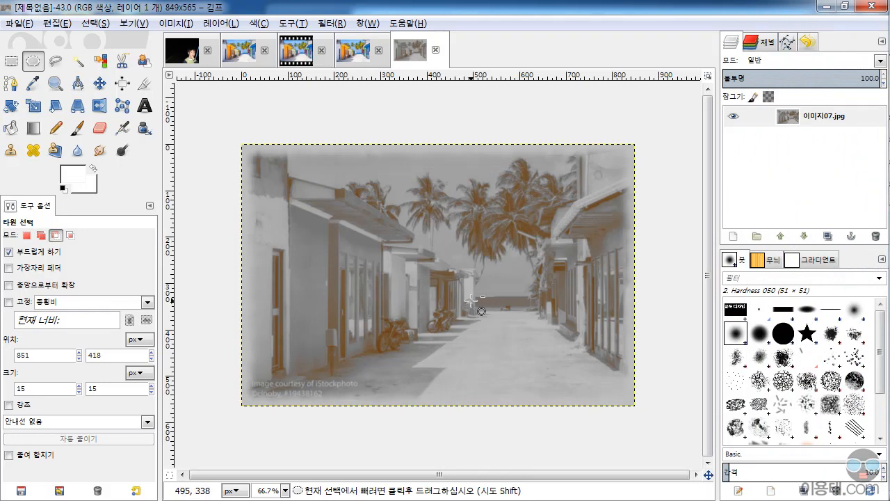
key(ctrl+z)
key(ctrl+z)
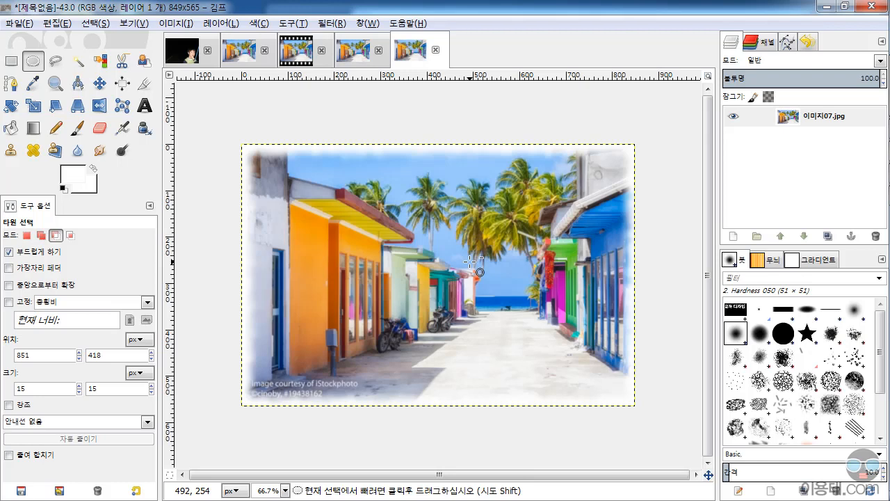
key(ctrl+z)
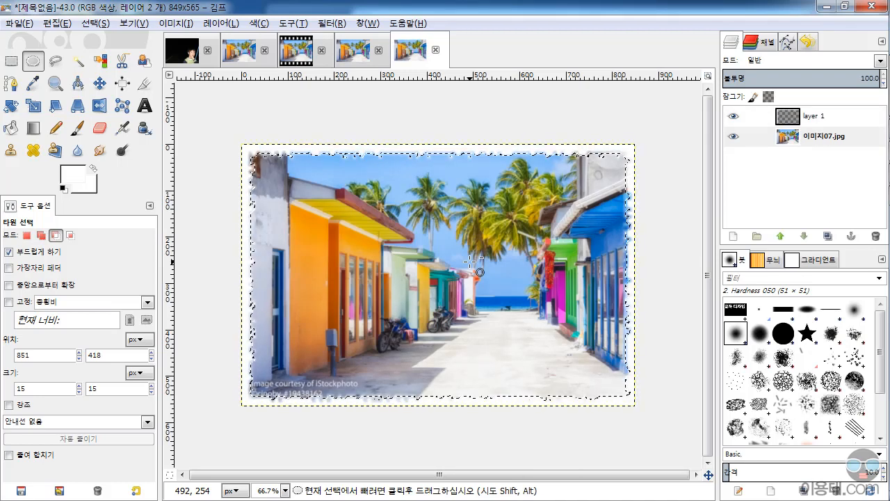
click(748, 224)
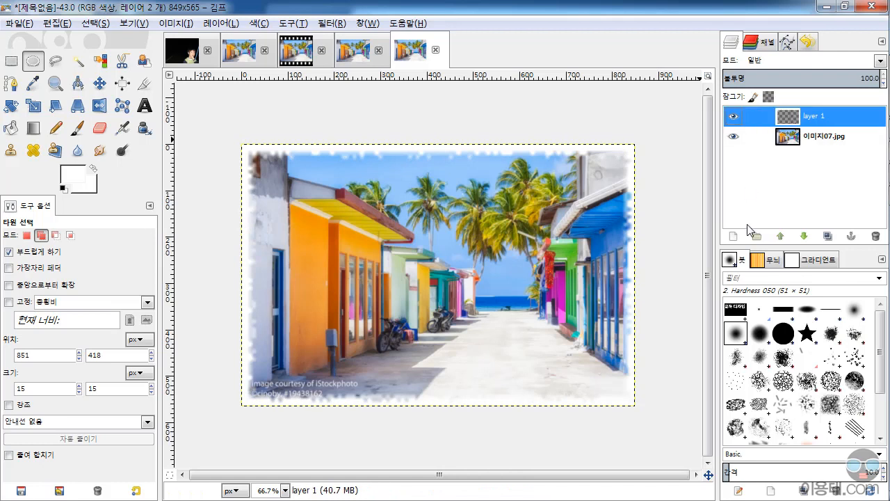
click(876, 236)
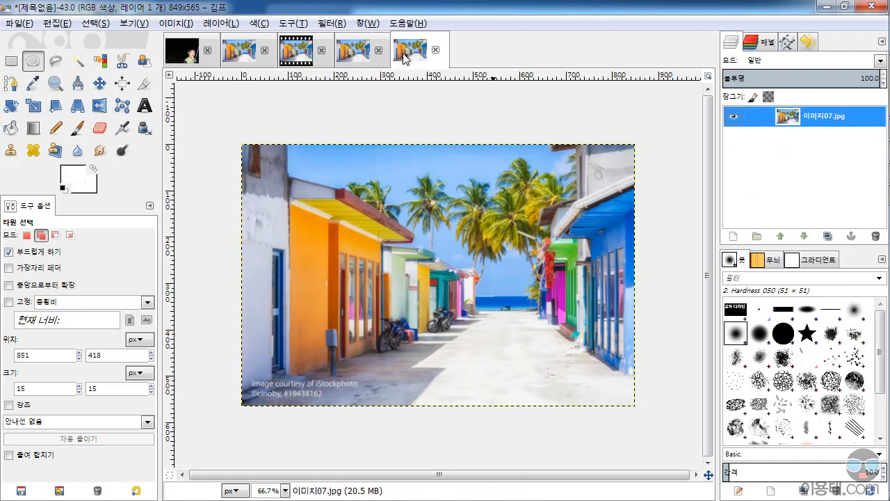
Create a new image with the Tile filter at 200 px wide, and return to the original 이미지07 image
click(367, 24)
mouse_move(331, 23)
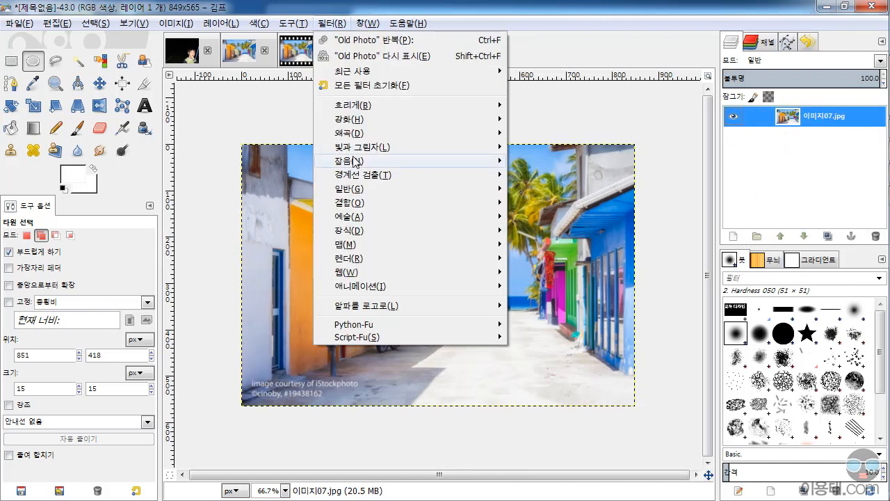
mouse_move(373, 230)
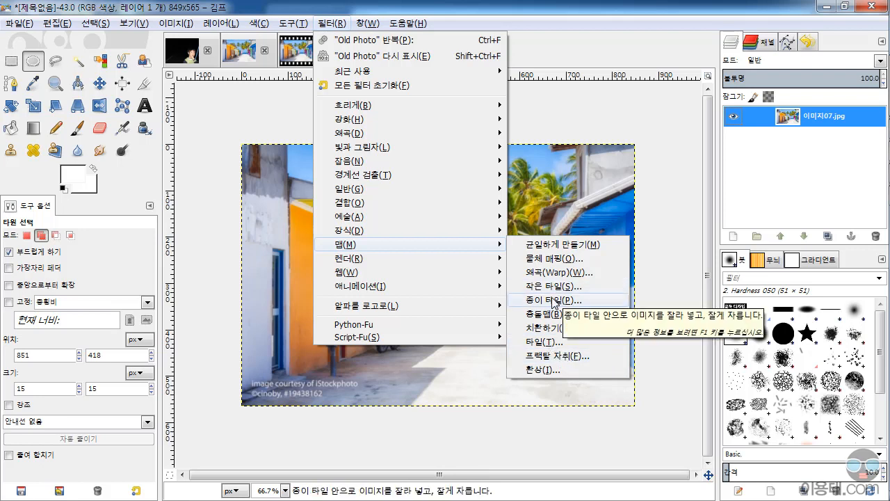
click(556, 342)
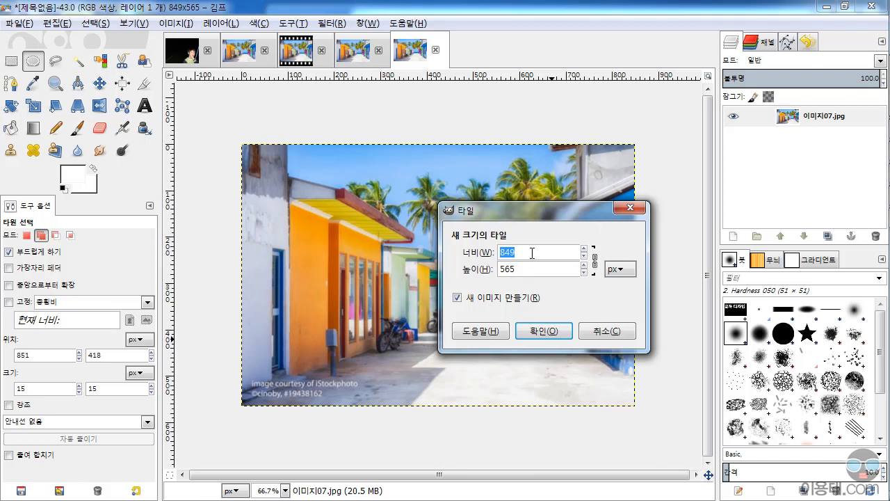
text(200)
click(543, 330)
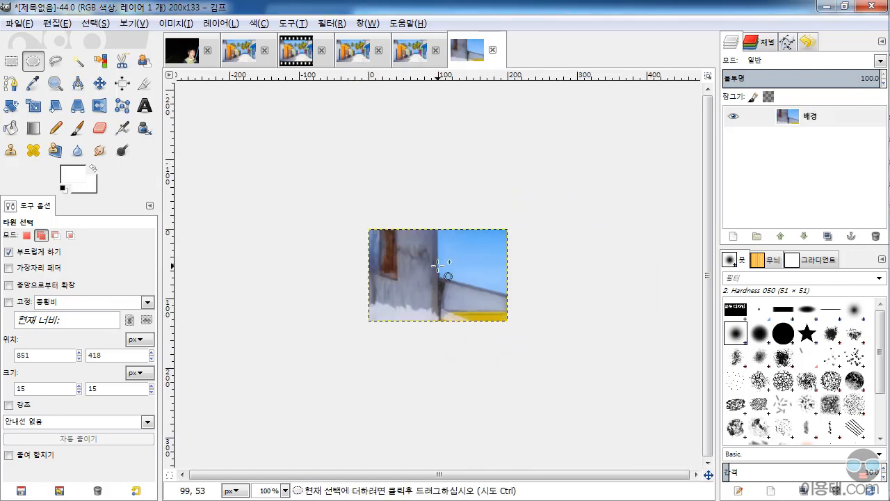
key(ctrl)
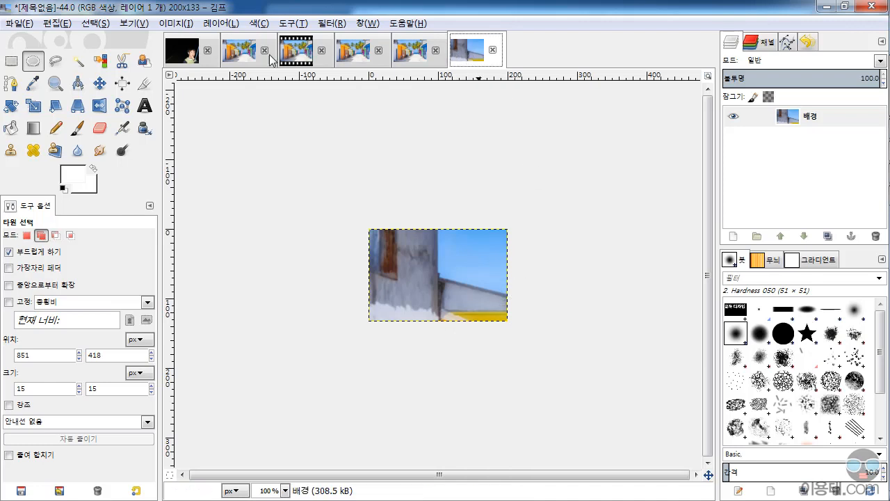
click(244, 56)
Start the Small Tiles filter on 이미지07.jpg and enable both horizontal and vertical flipping
click(368, 25)
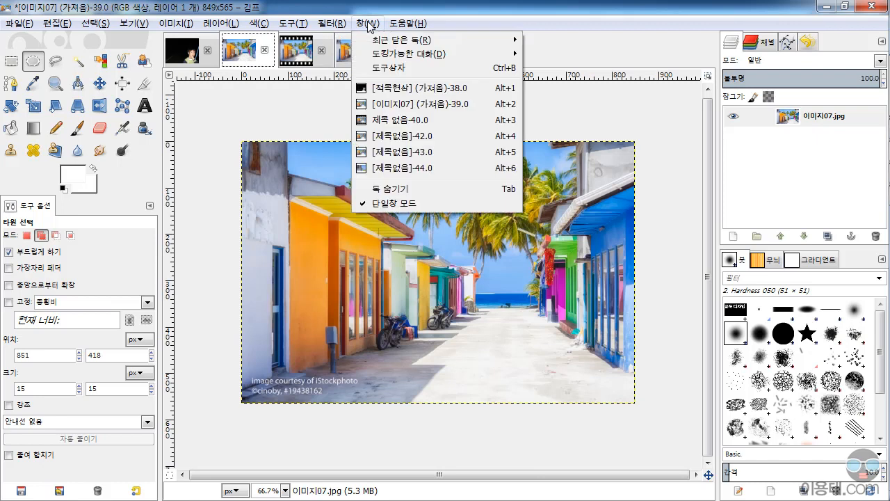
mouse_move(331, 23)
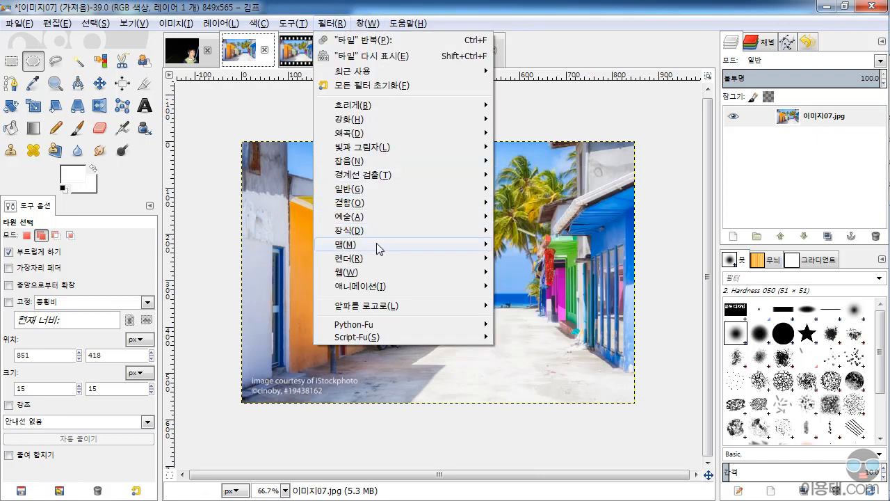
mouse_move(376, 251)
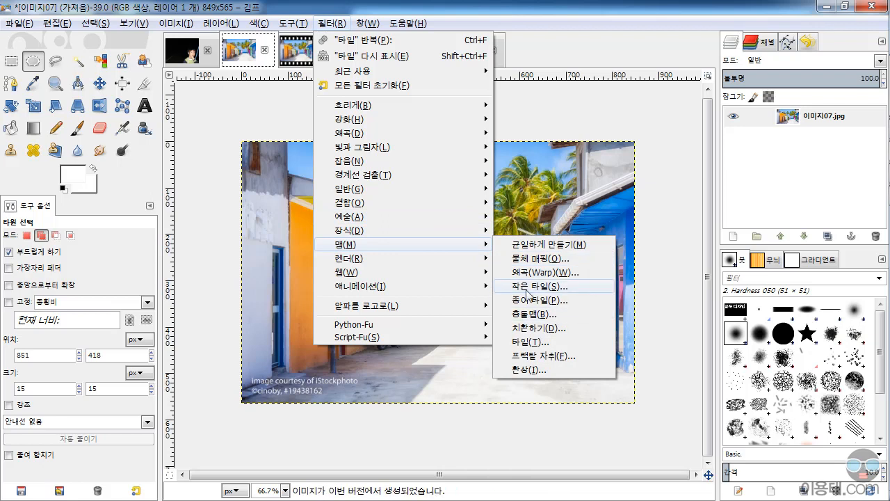
click(548, 286)
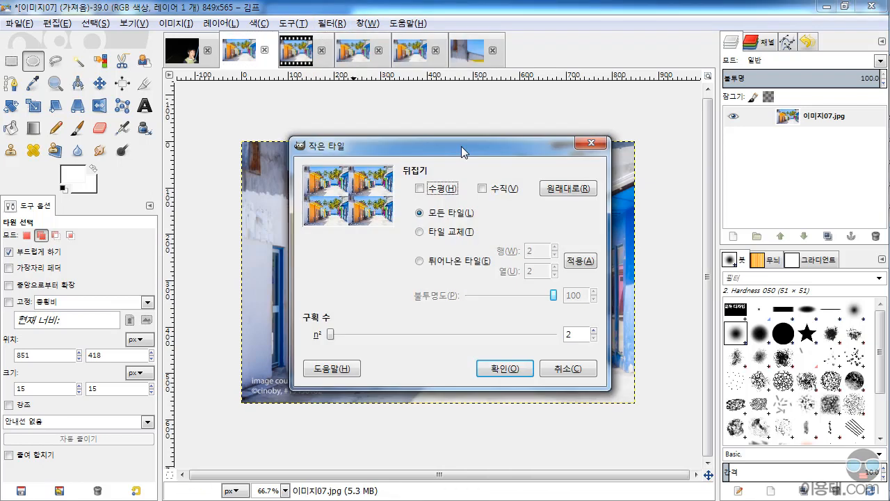
drag(461, 148, 626, 196)
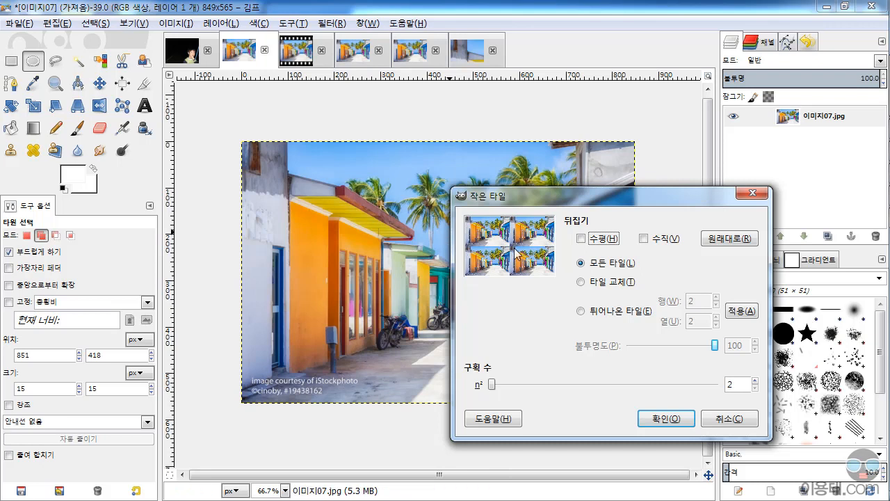
click(619, 240)
click(645, 239)
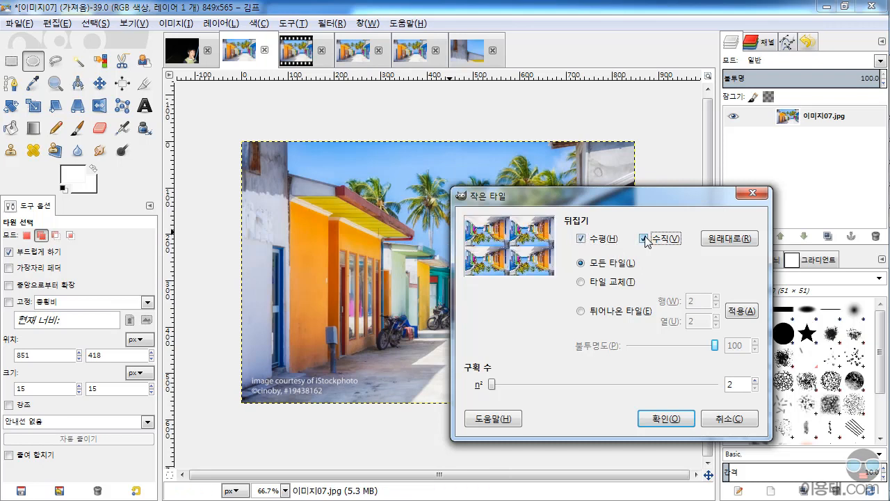
Try the alternate, all-tiles and explicit-tile flip modes, ending with the explicit tile at row 2, column 2
click(581, 283)
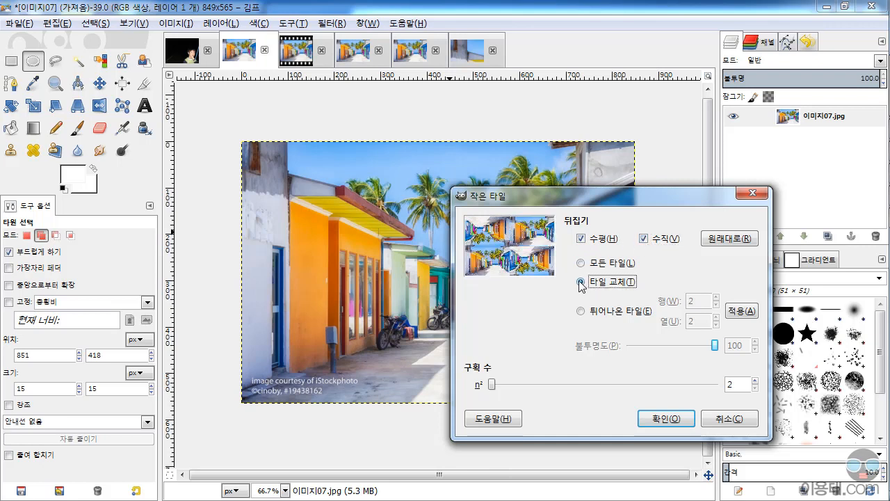
click(582, 263)
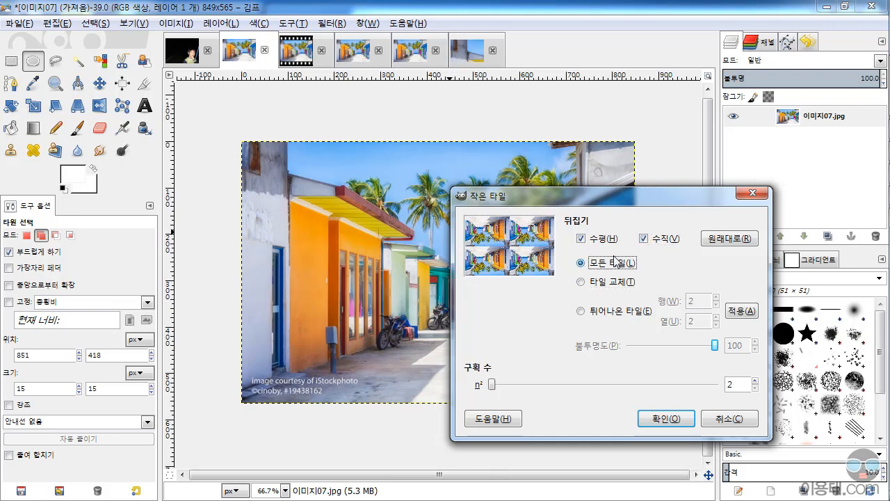
click(584, 312)
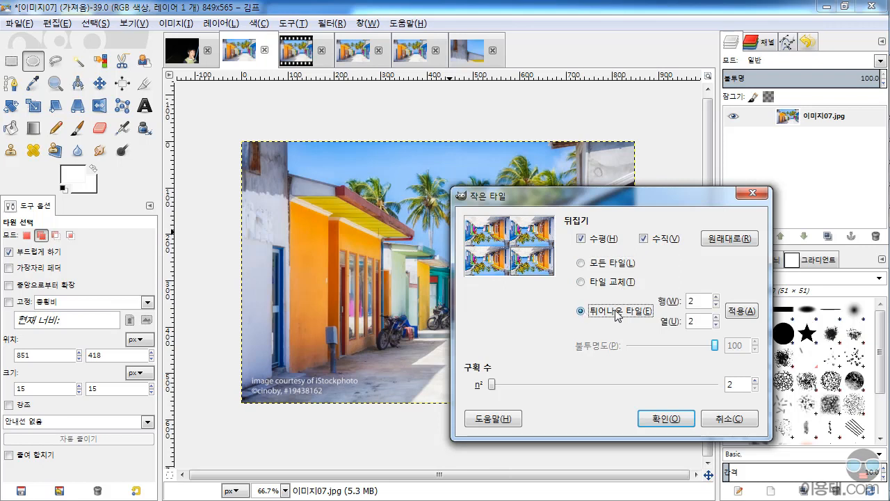
click(717, 301)
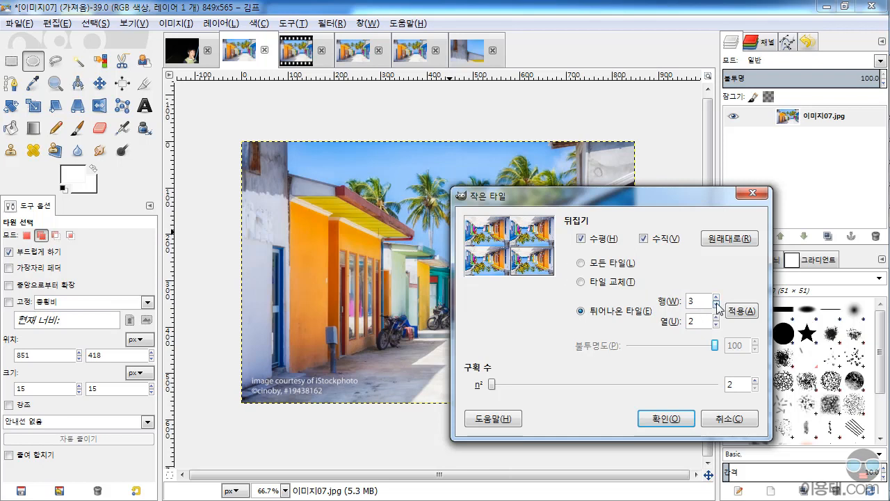
click(716, 296)
click(741, 311)
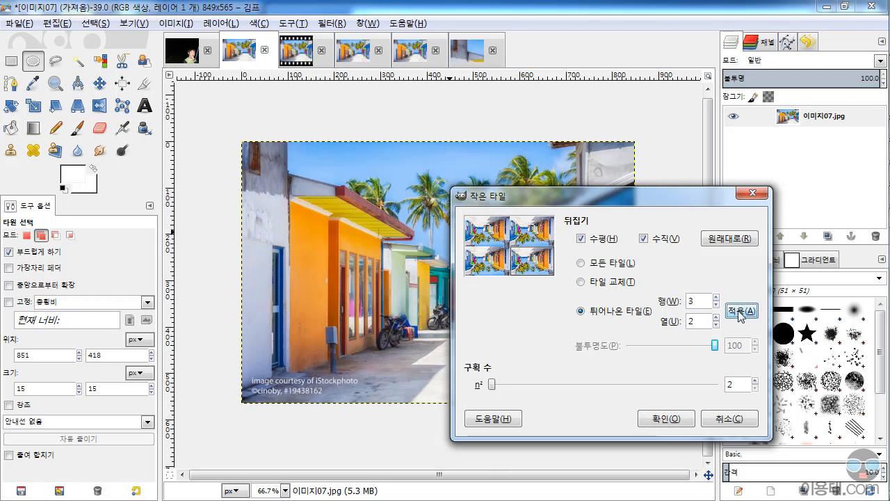
click(715, 305)
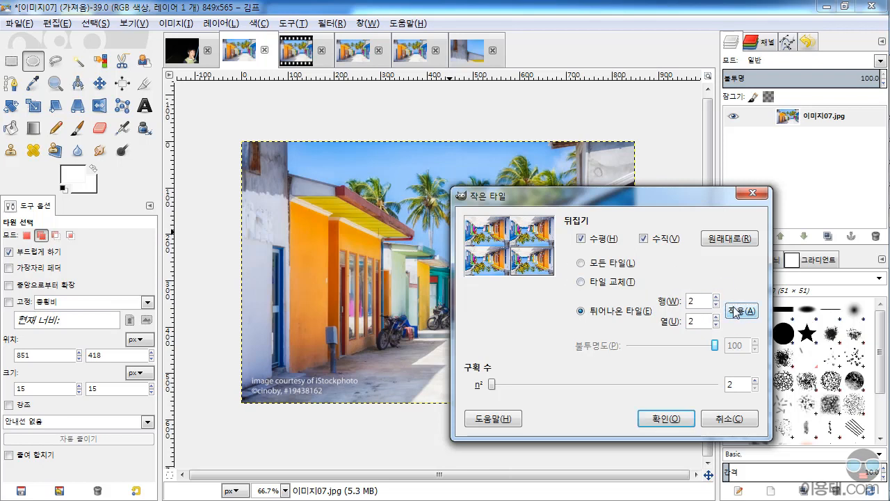
Apply Small Tiles with the number of segments set to 4, and undo the tiling
click(498, 387)
drag(498, 386, 591, 385)
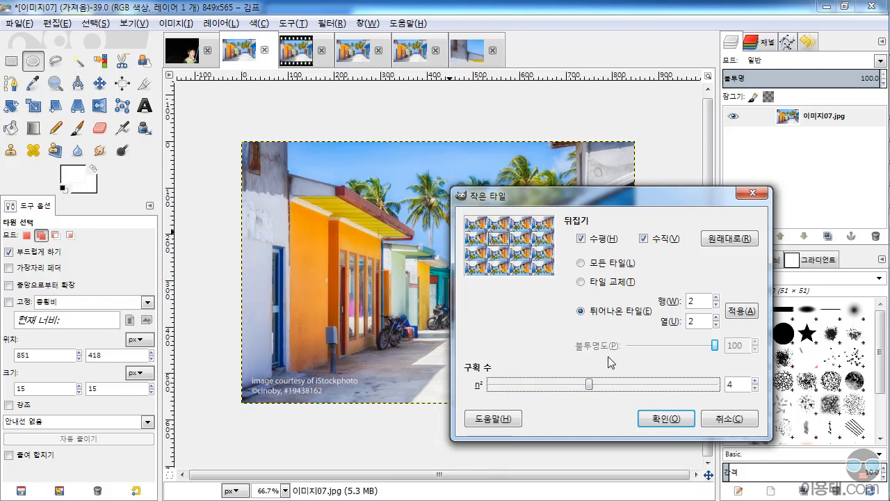
click(671, 419)
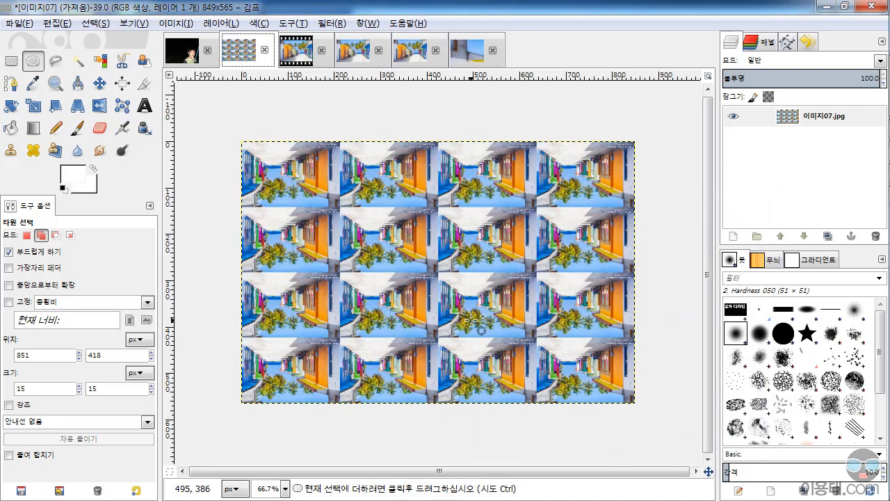
key(ctrl+z)
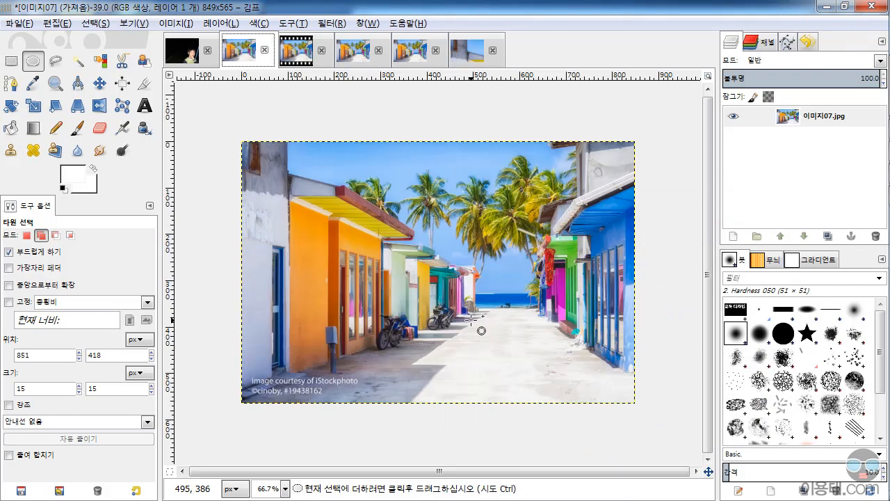
Apply Difference Clouds with seed 0, detail 1 and X and Y size 4.0, and undo the effect
click(335, 24)
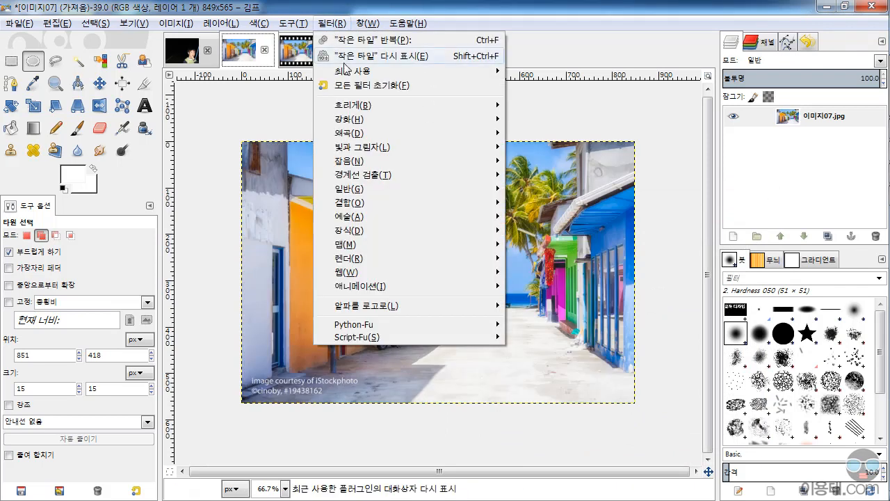
mouse_move(378, 244)
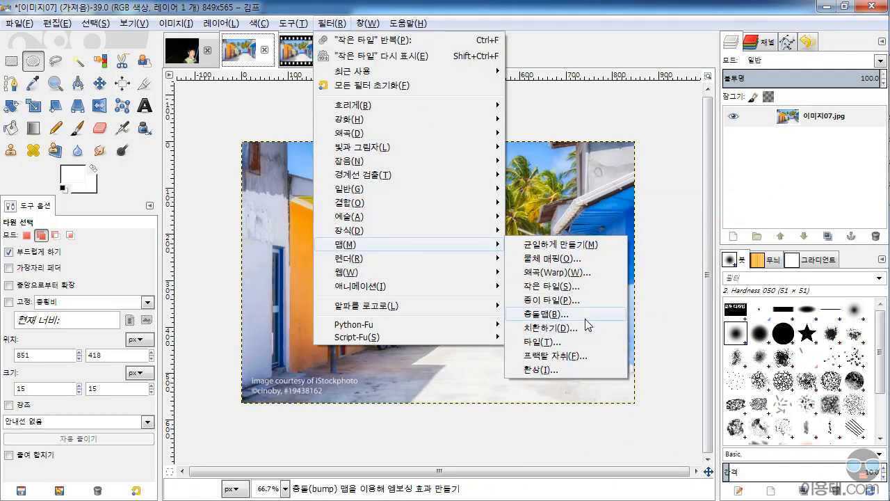
mouse_move(391, 264)
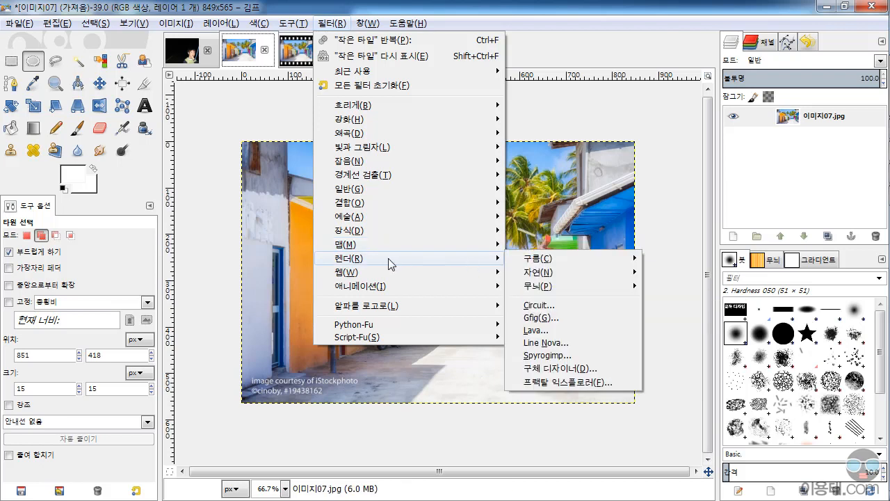
mouse_move(549, 264)
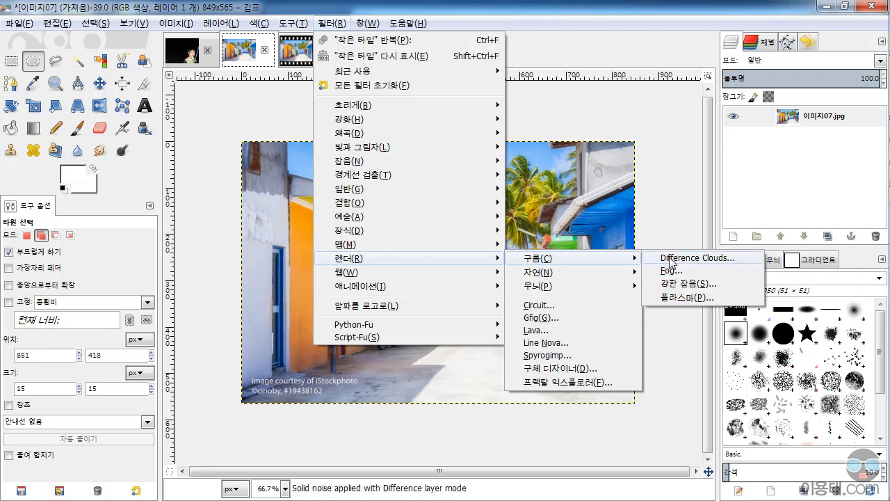
click(688, 258)
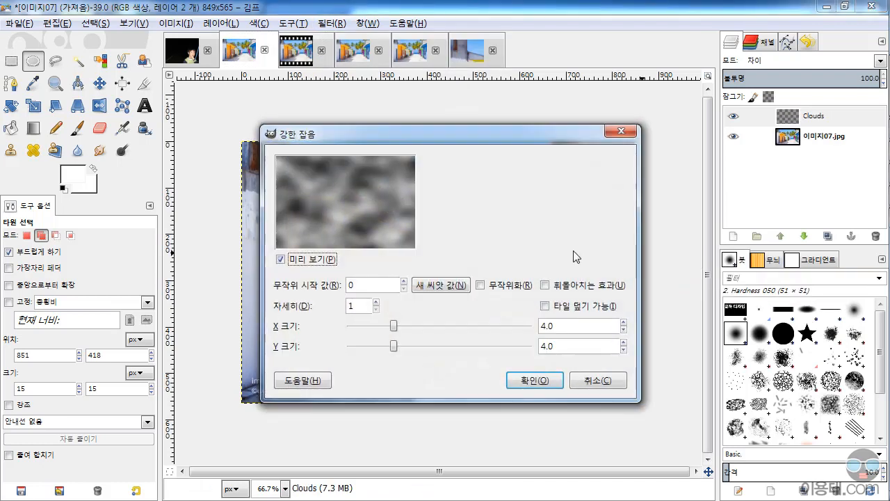
drag(564, 143, 612, 151)
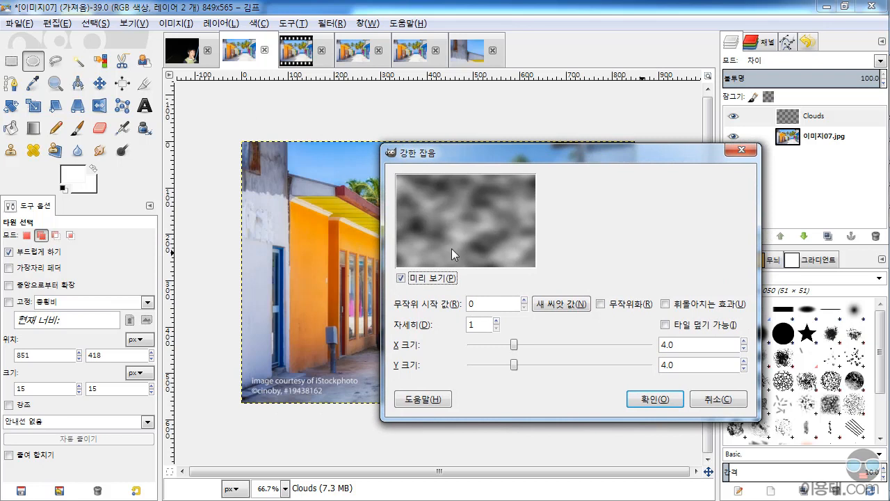
click(653, 399)
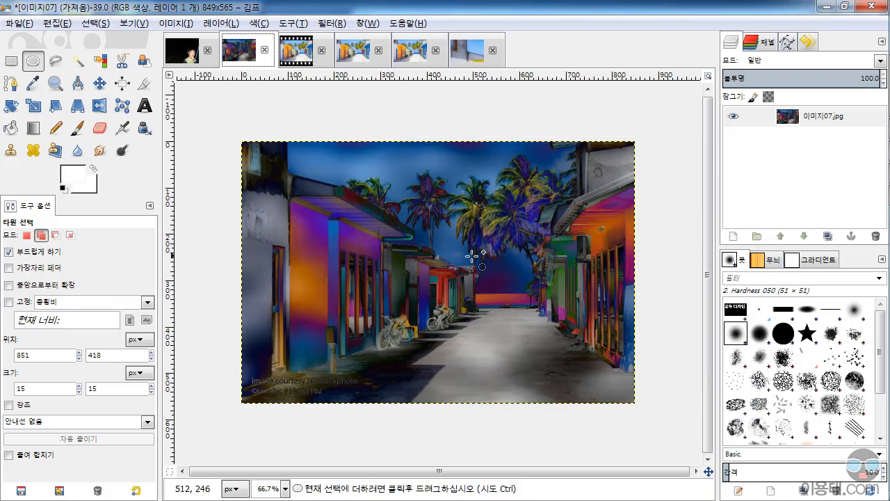
key(ctrl+z)
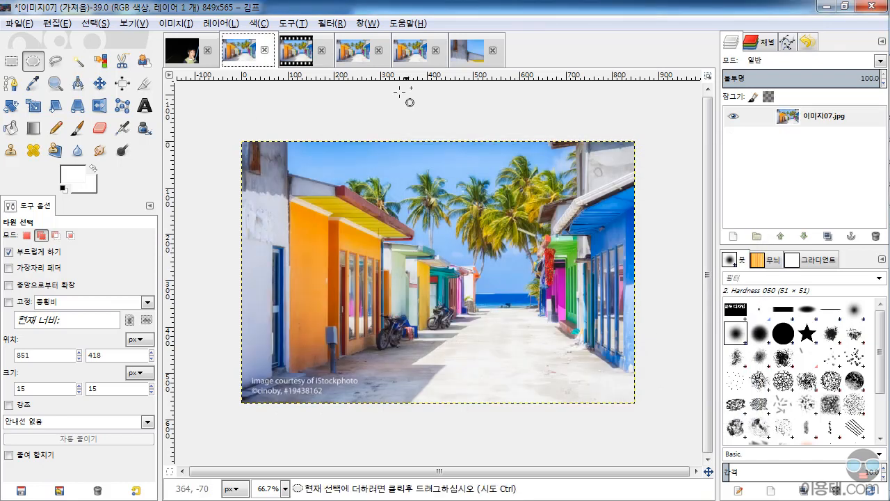
Render a Maze pattern with width and height of 5 px using the depth-first algorithm, and undo it
click(333, 25)
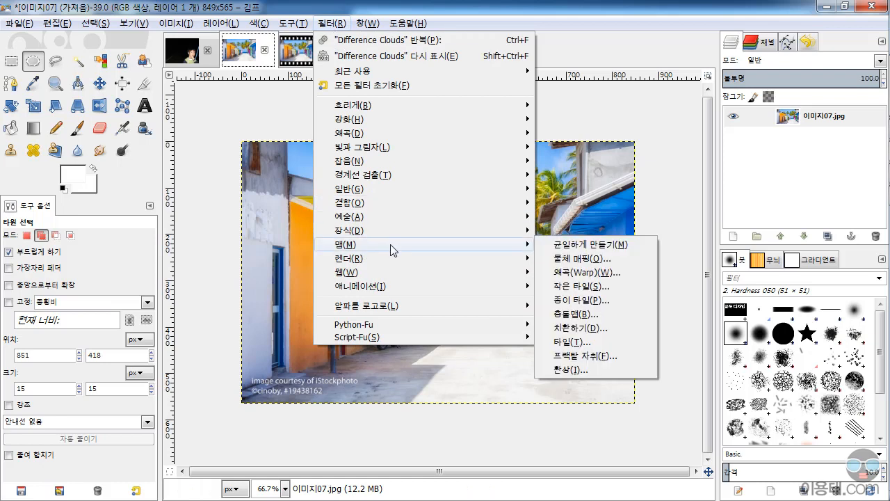
mouse_move(598, 286)
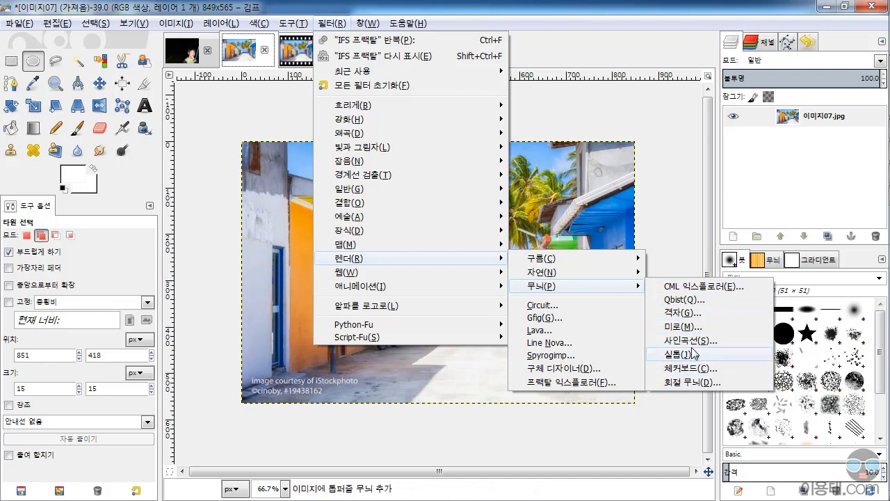
click(685, 331)
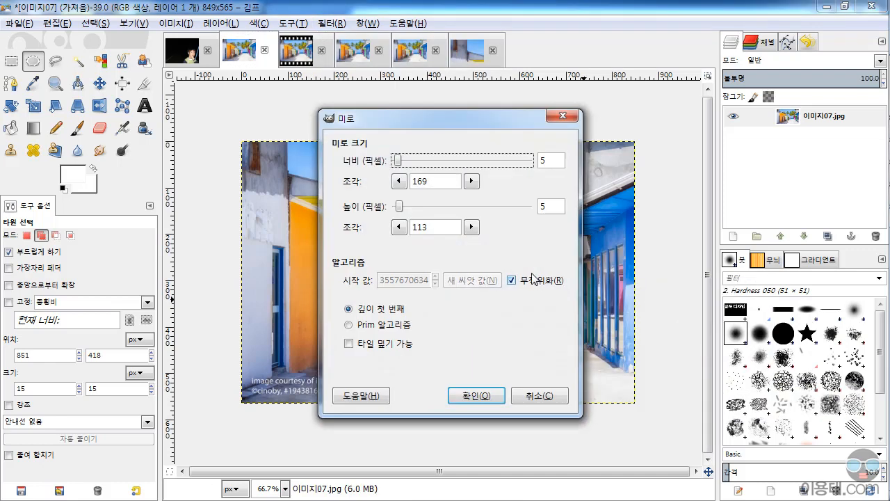
click(475, 395)
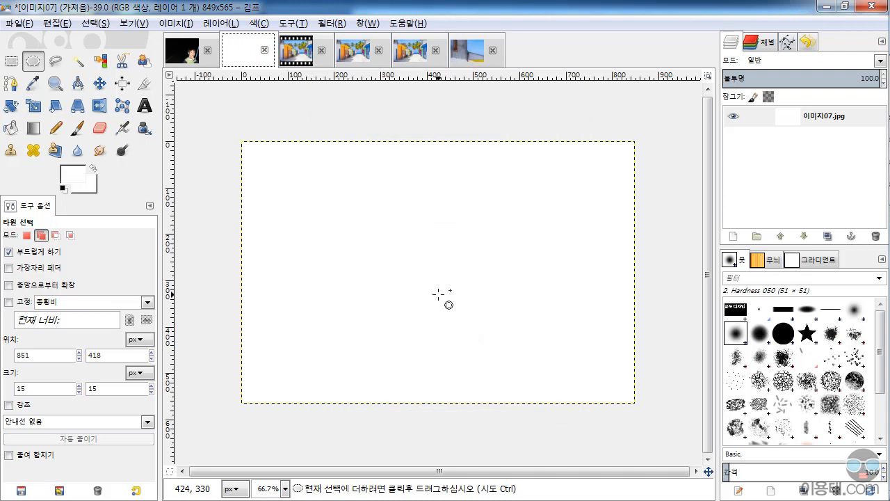
key(ctrl+z)
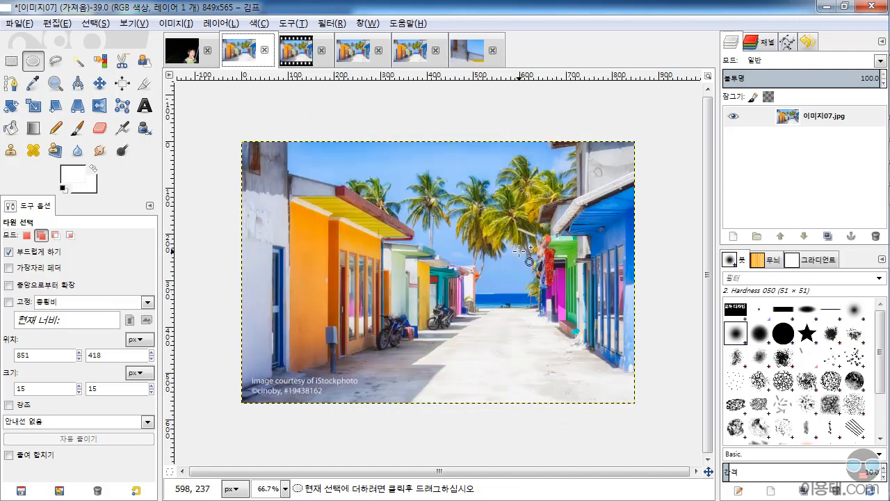
Set the foreground colour to pure red, ff0000
click(71, 175)
drag(217, 271, 286, 252)
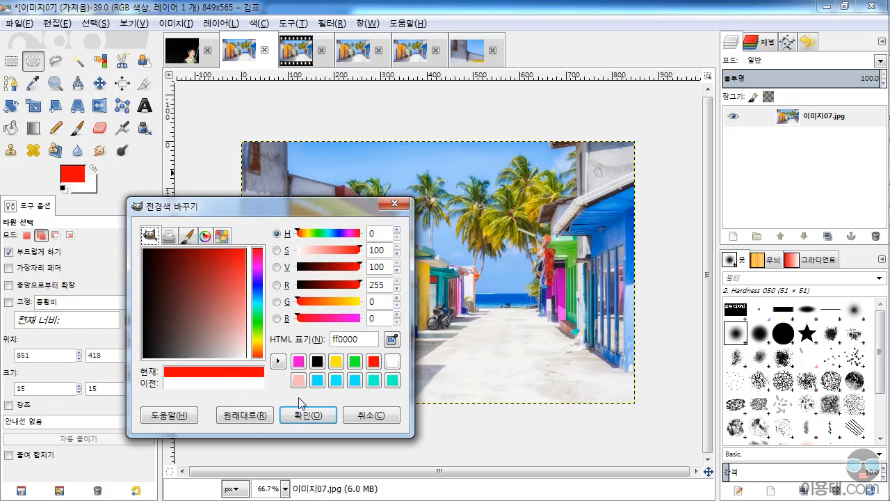
click(327, 416)
Repeat the Maze filter with the red foreground colour, and undo it
click(331, 23)
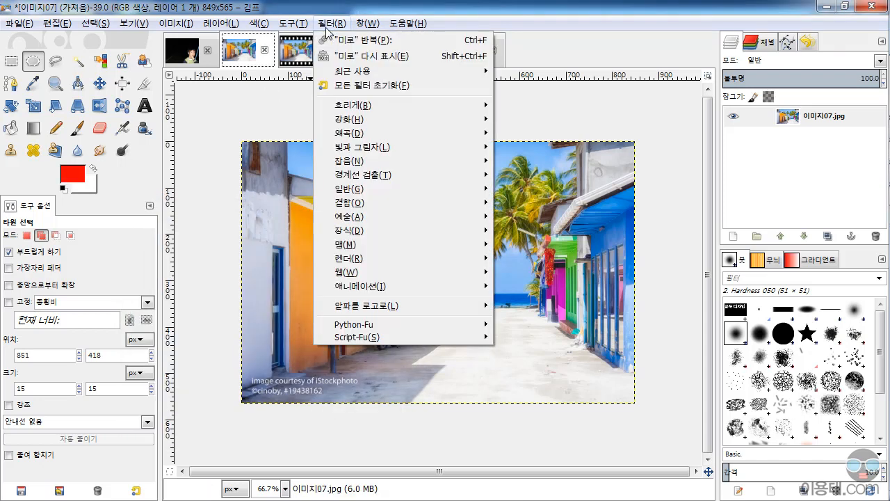
click(367, 43)
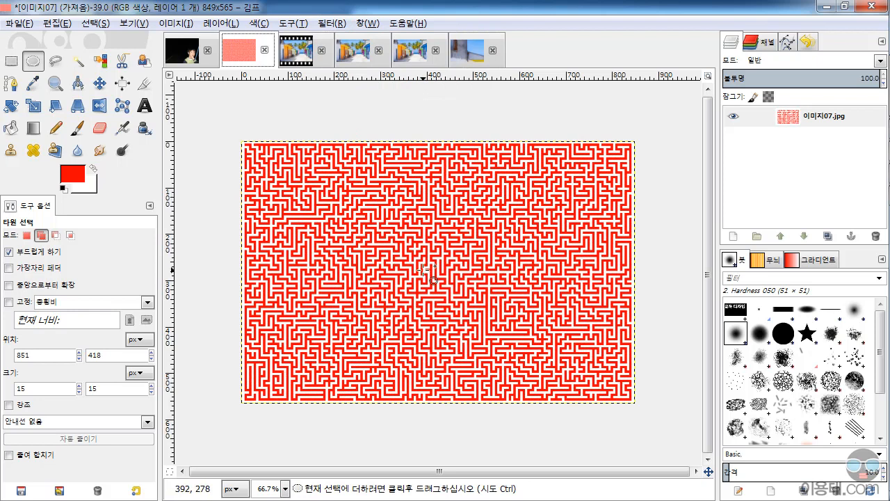
key(ctrl+z)
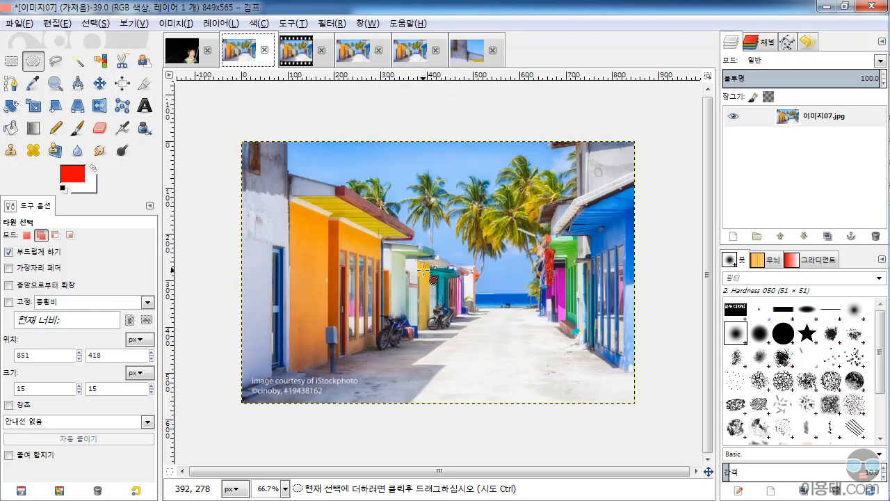
click(331, 23)
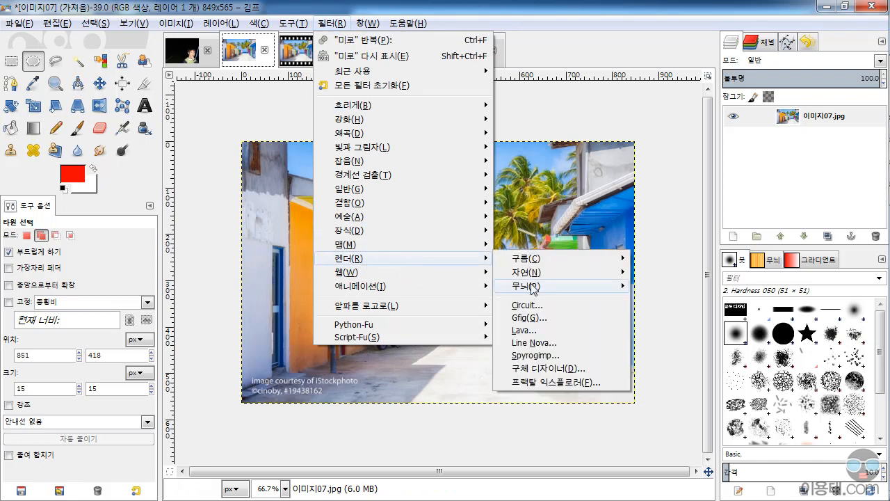
mouse_move(532, 286)
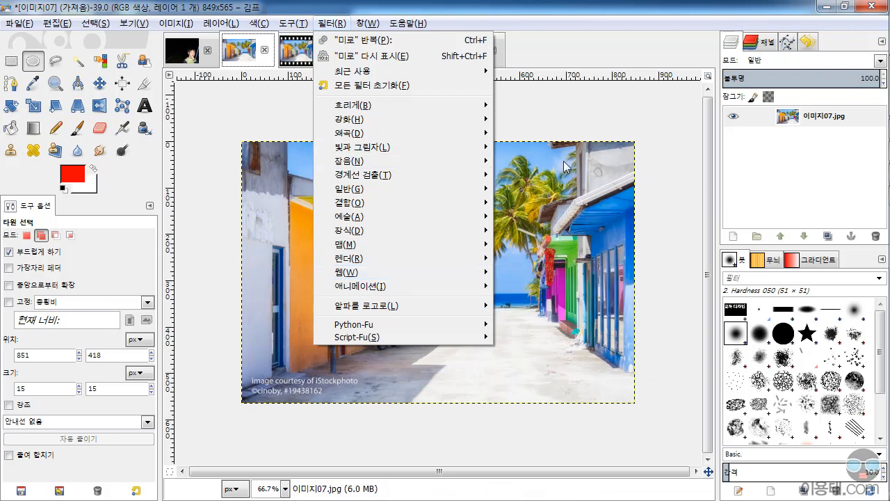
mouse_move(445, 275)
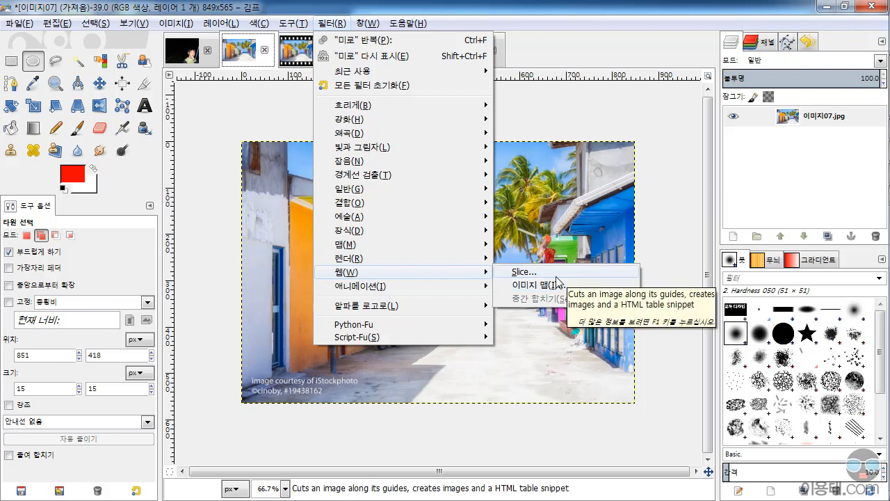
mouse_move(376, 291)
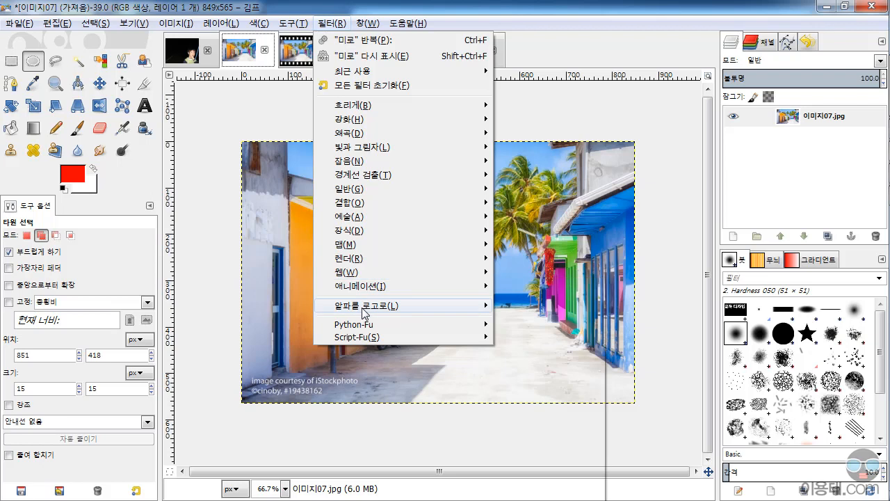
mouse_move(363, 310)
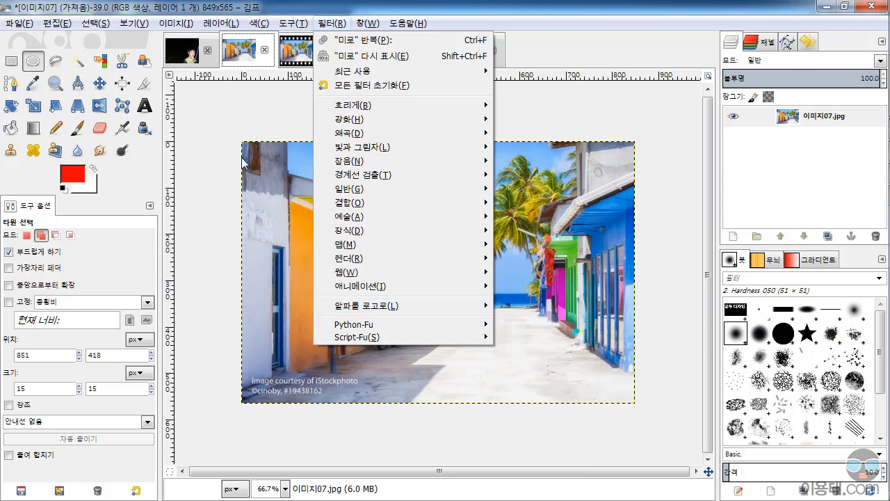
mouse_move(6, 20)
click(532, 8)
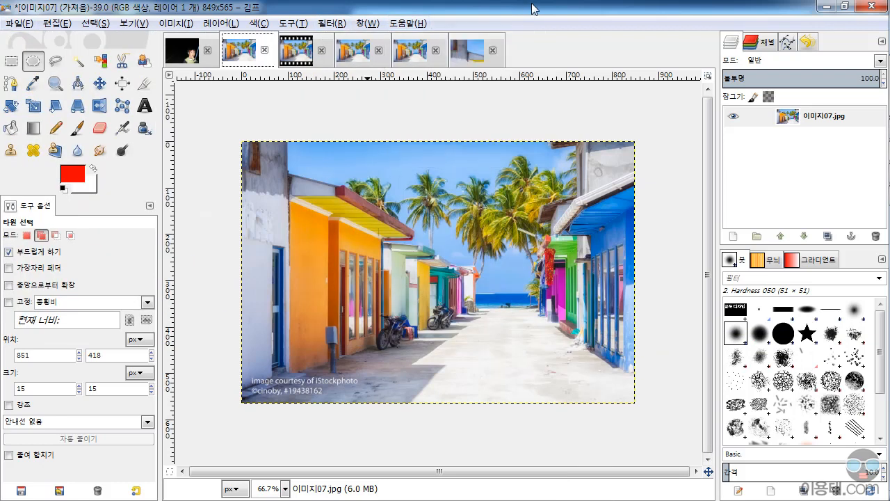
Set the Text tool's colour to white, ffffff
click(147, 109)
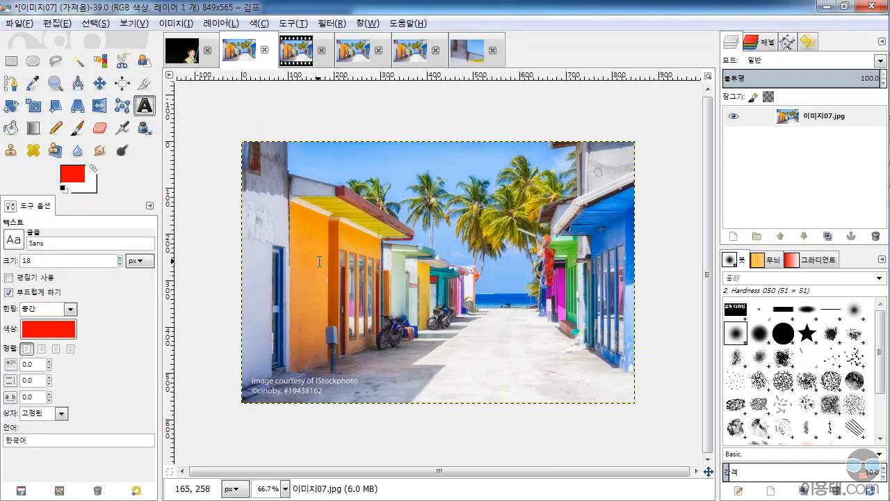
click(76, 178)
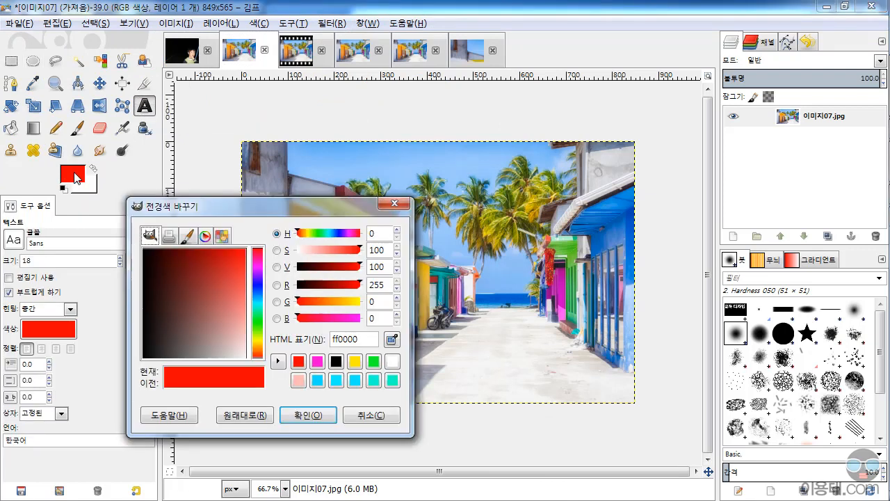
drag(227, 253, 266, 386)
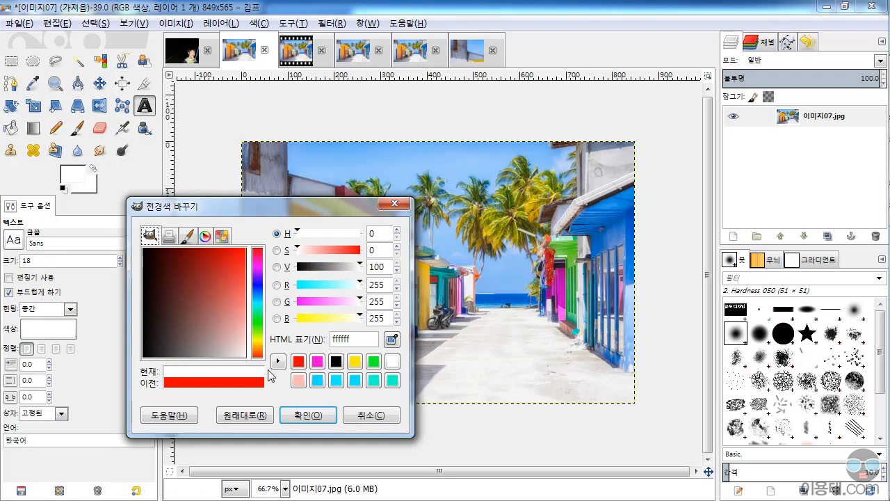
click(315, 417)
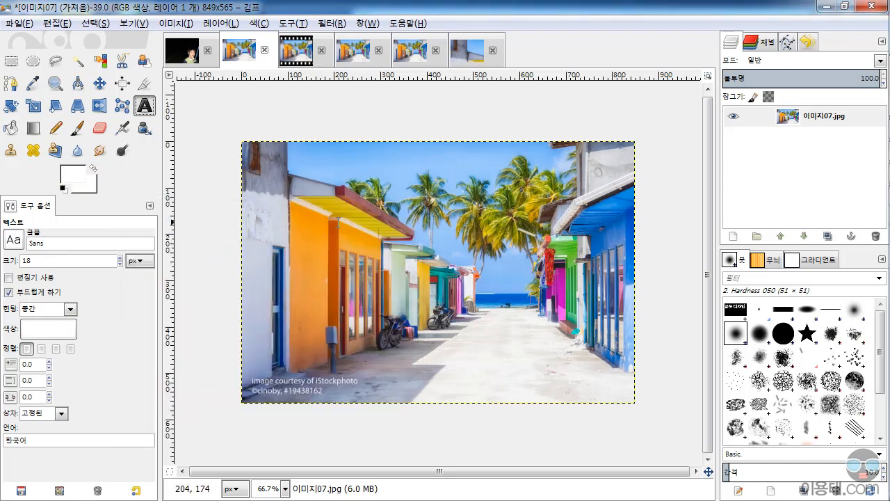
Draw a text frame about 478 × 258 px over the middle of the picture and enter 글자디자인 at 60 px
drag(347, 214, 568, 335)
double_click(488, 176)
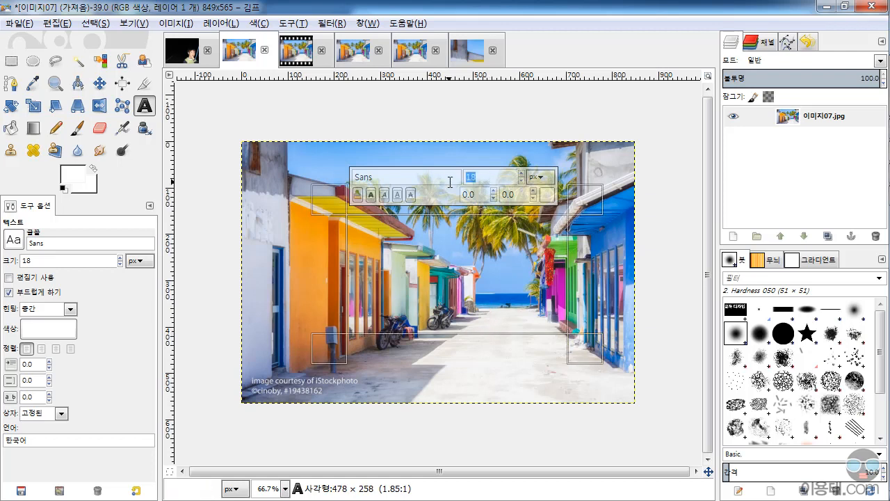
text(6글자)
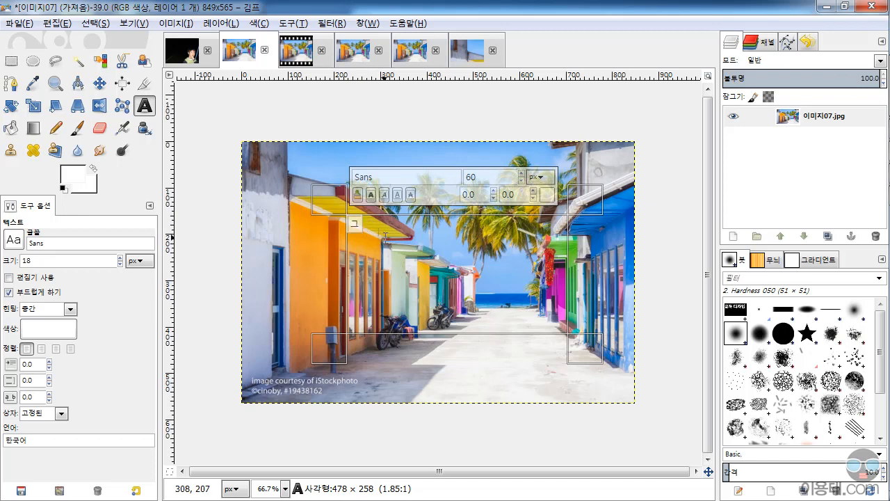
text(디자인)
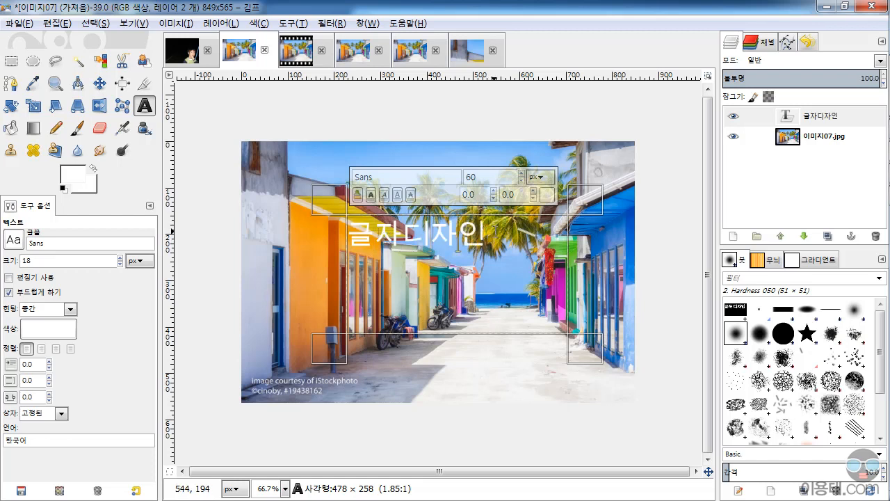
Set the size of the whole text 글자디자인 to 120 px
drag(456, 232, 326, 231)
click(522, 174)
click(522, 173)
drag(493, 233, 327, 235)
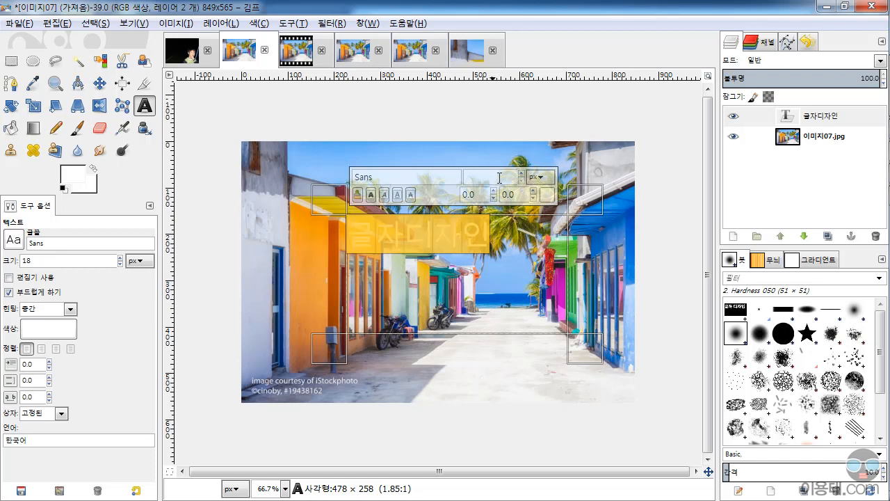
text(120)
key(Return)
Enlarge the text frame to about 657 × 314 px and move the text layer so the lettering is centred on the picture
drag(578, 344, 683, 385)
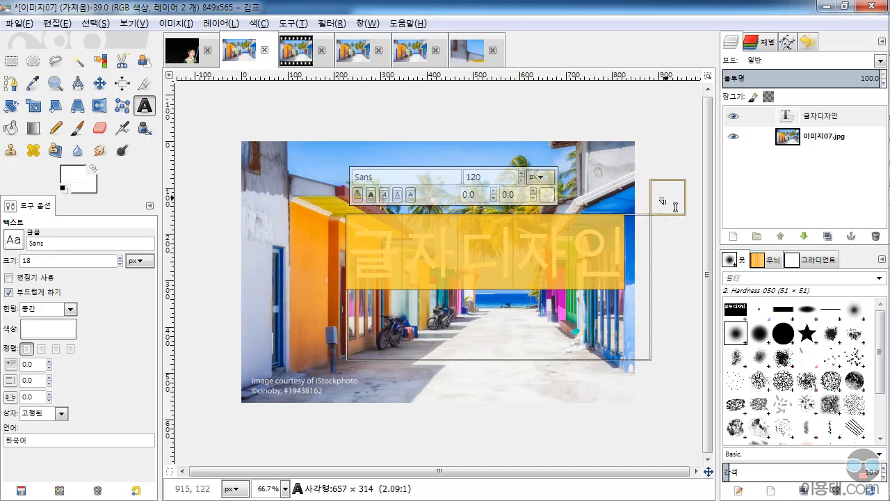
click(99, 83)
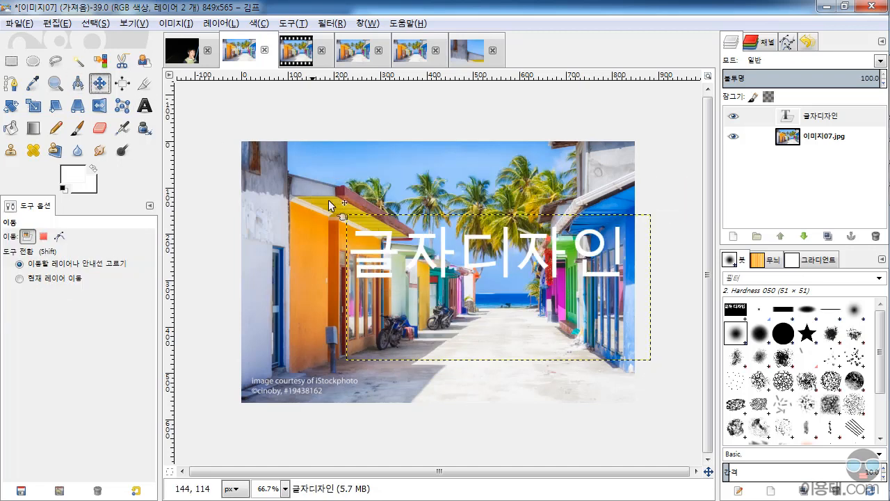
drag(466, 248, 415, 259)
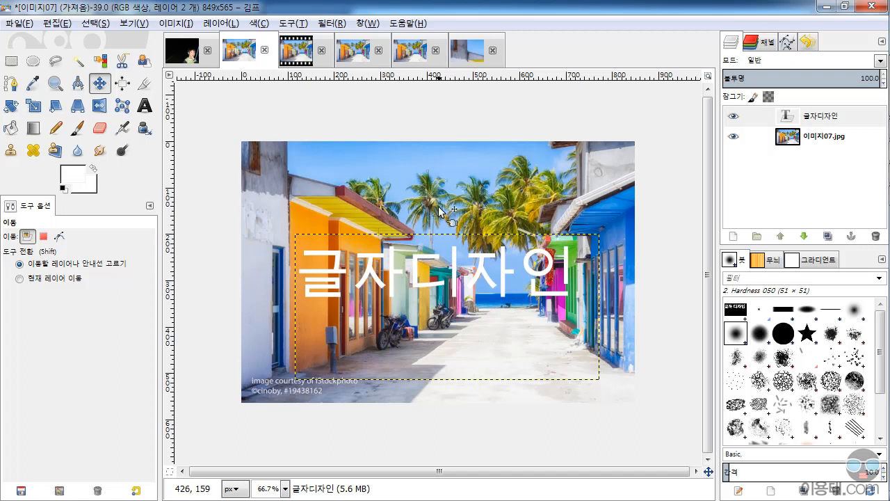
Apply the 3D Outline logo effect to the text with pattern Parque #1, outline blur radius 5, shadow blur radius 10 and bumpmap blur radius 5
click(333, 23)
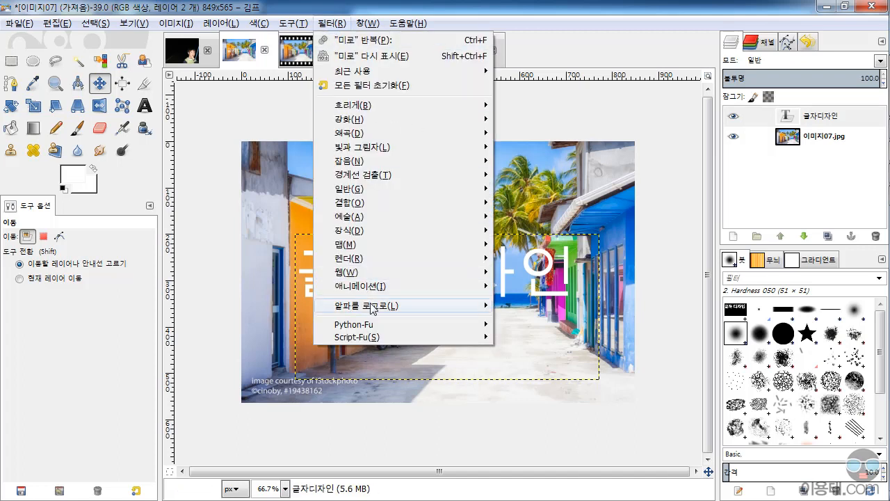
mouse_move(384, 307)
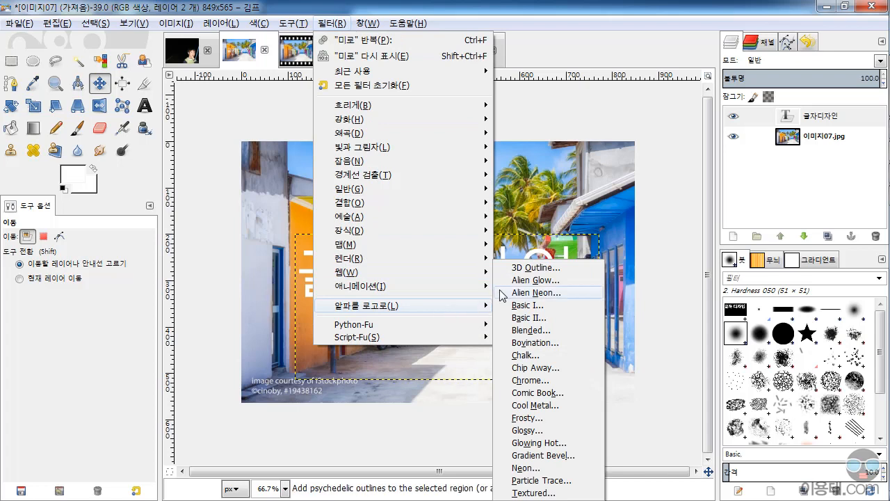
click(547, 273)
drag(491, 145, 686, 181)
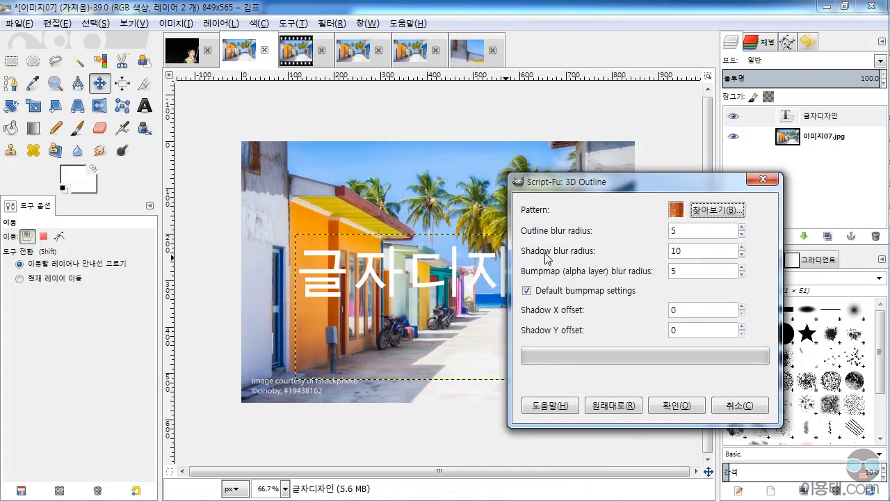
click(675, 210)
click(713, 211)
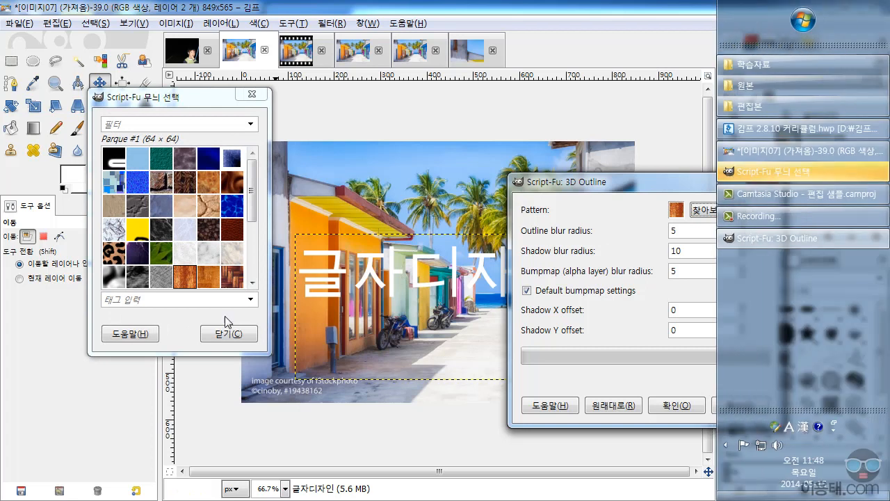
click(236, 334)
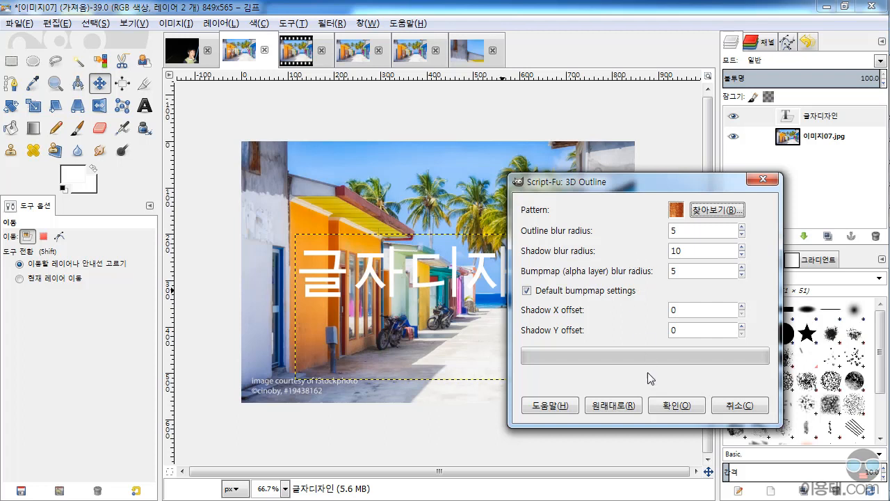
click(677, 406)
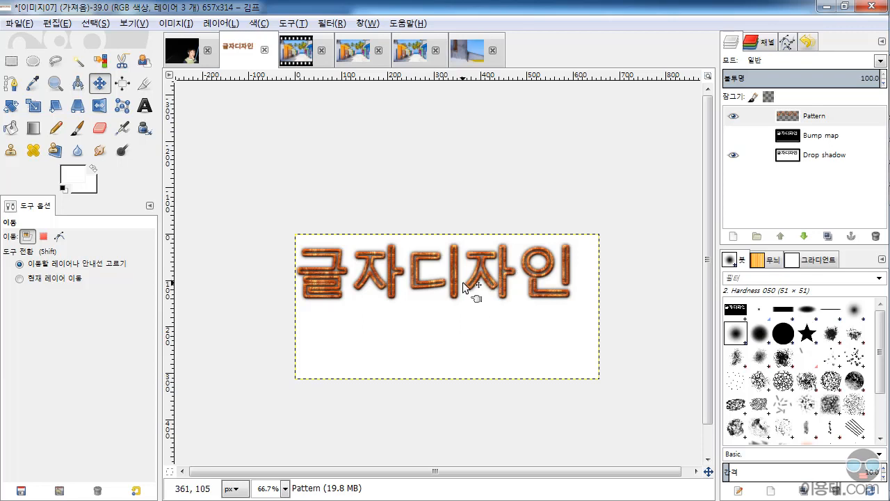
click(328, 26)
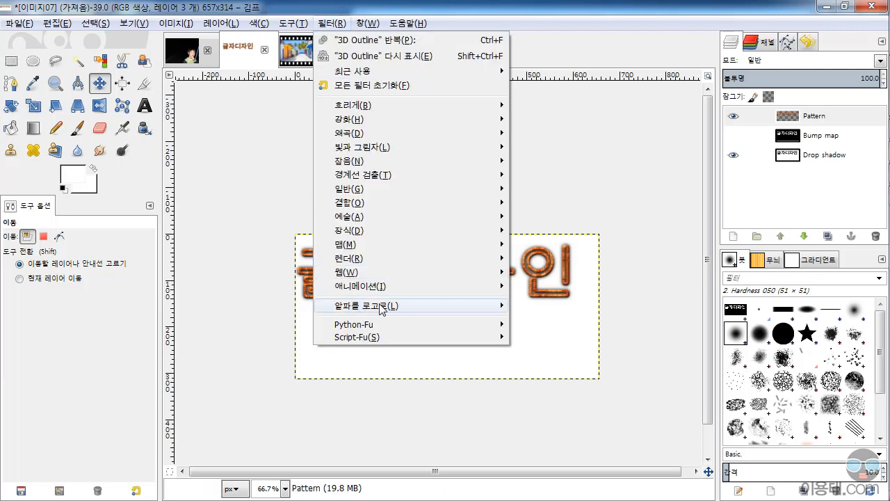
mouse_move(403, 304)
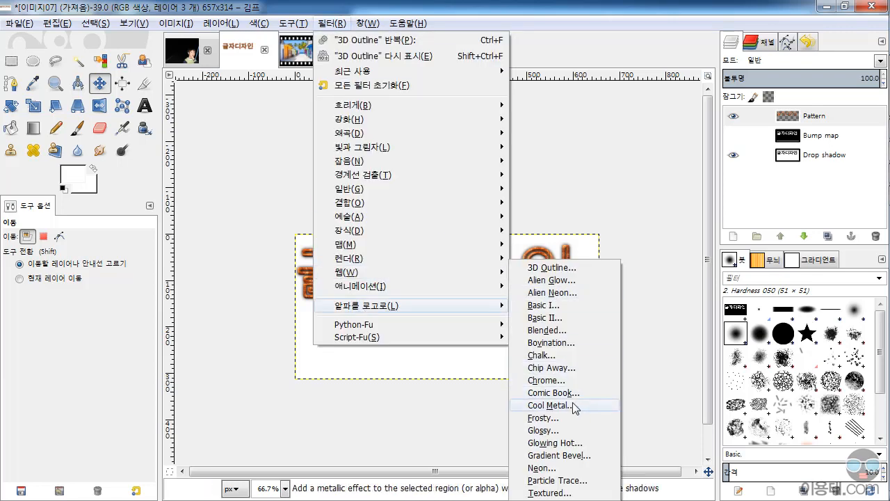
click(558, 4)
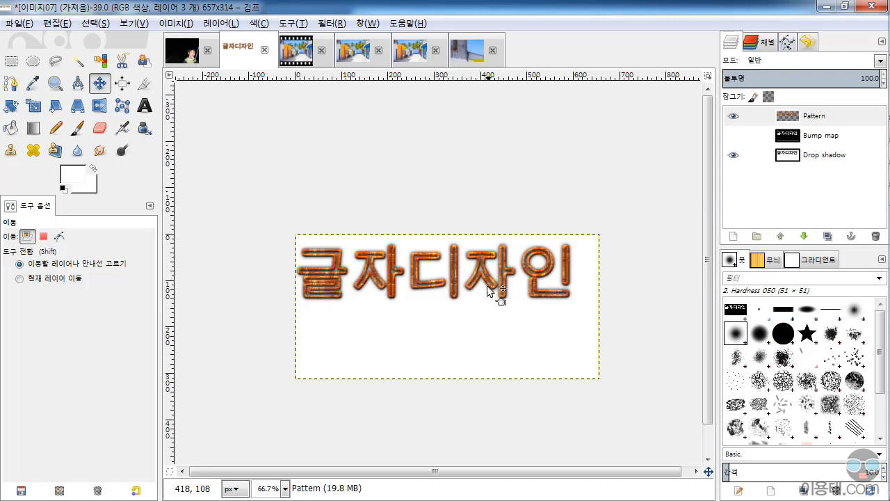
Undo the 3D Outline effect on the text
key(ctrl)
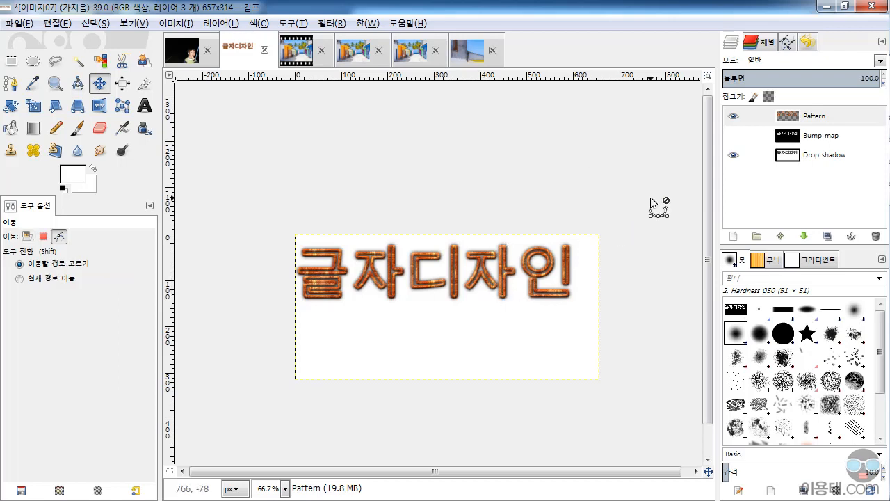
key(ctrl+z)
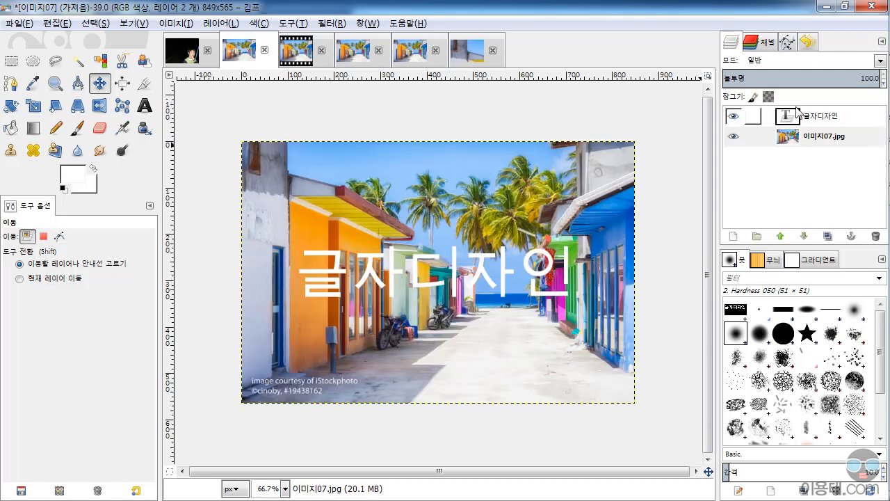
Apply the Neon logo effect to the 글자디자인 text layer with effect size 30 px, black background and a hot pink glow
click(794, 116)
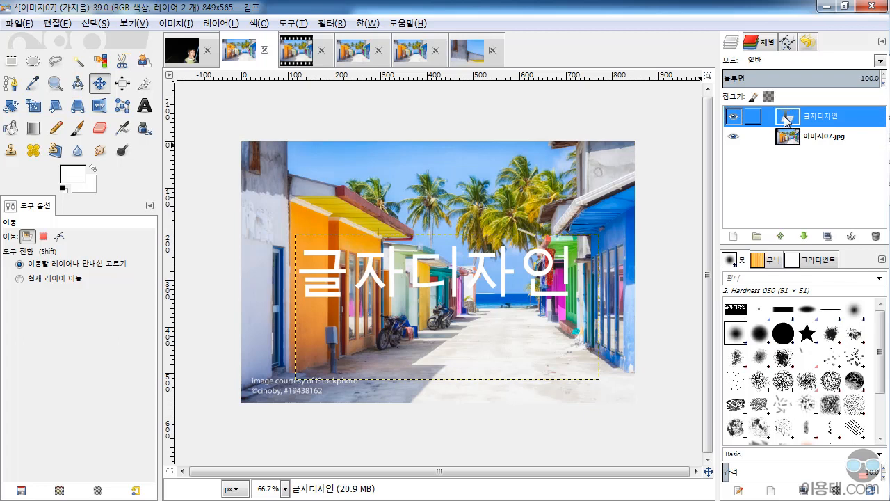
click(327, 24)
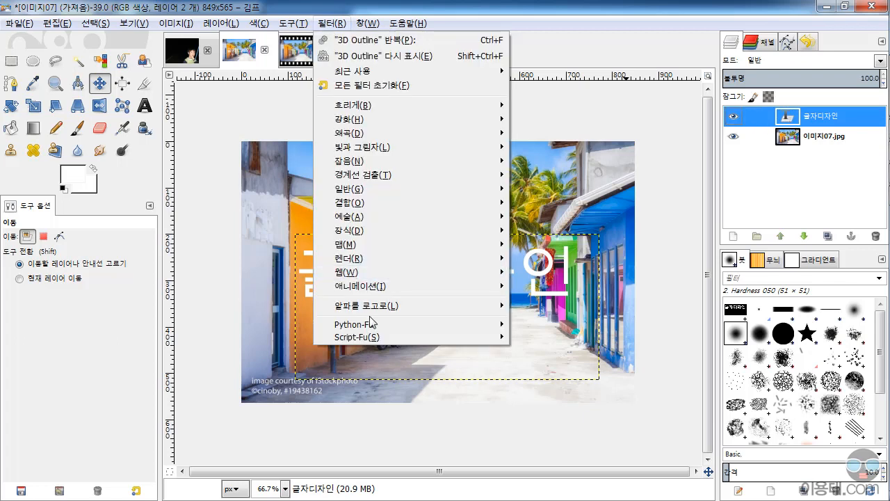
mouse_move(379, 310)
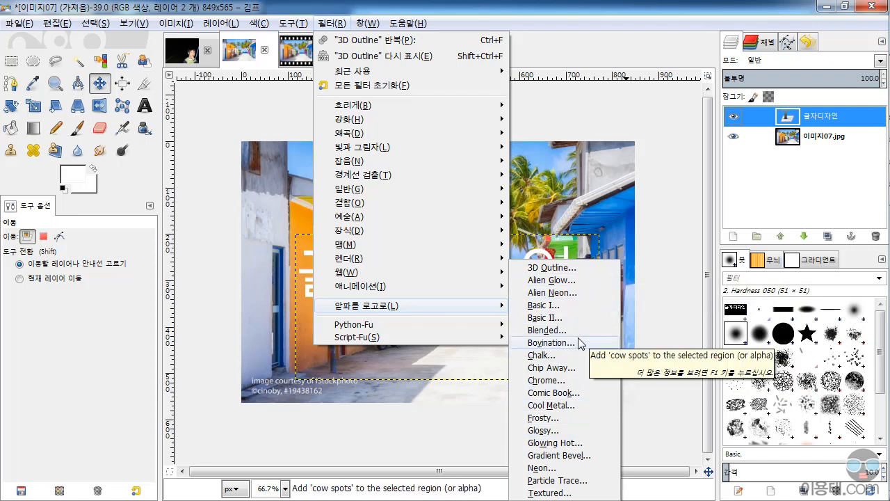
click(551, 468)
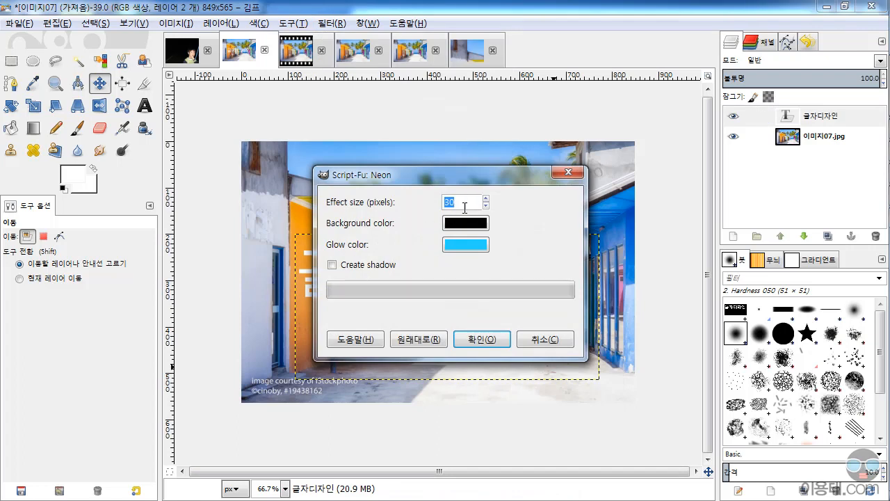
click(463, 245)
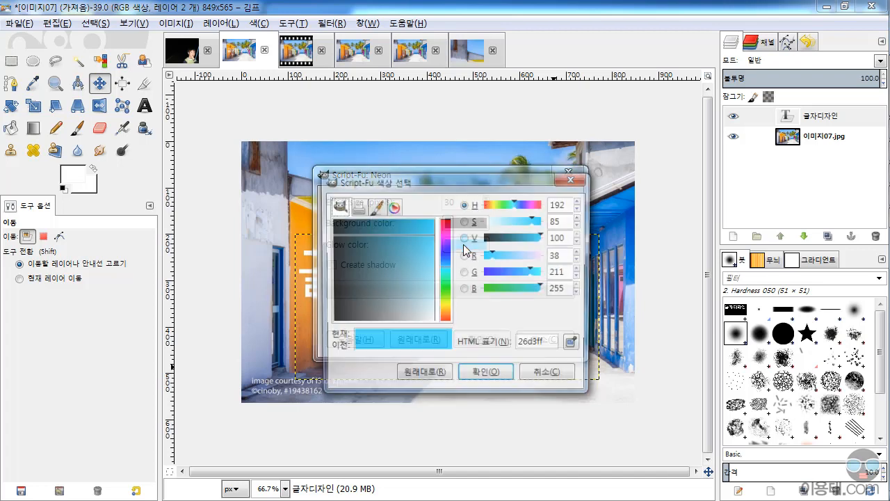
drag(443, 286, 433, 221)
click(499, 375)
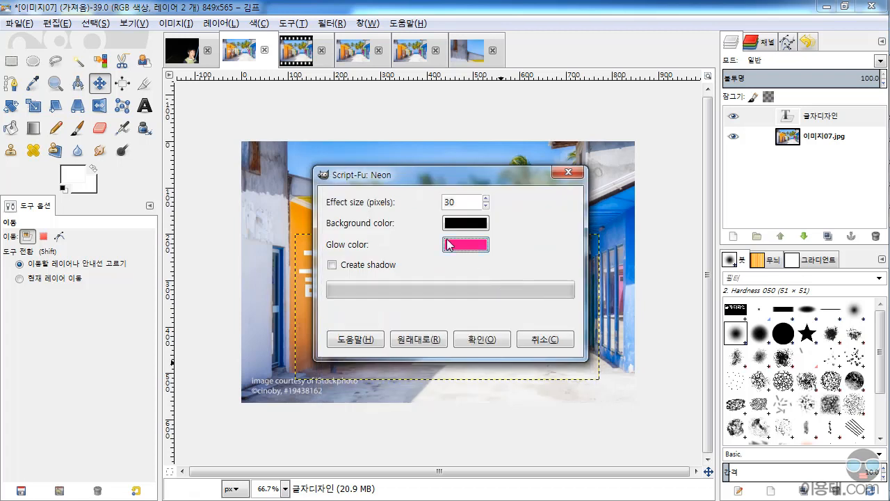
click(484, 341)
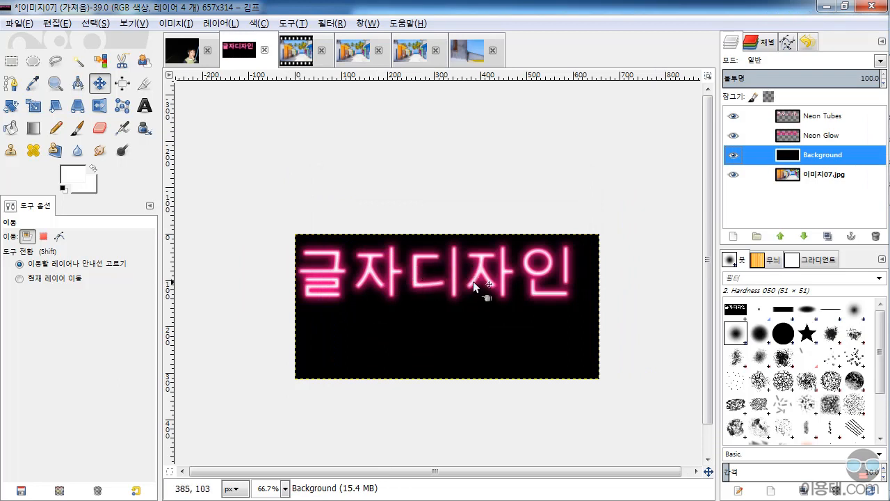
click(330, 23)
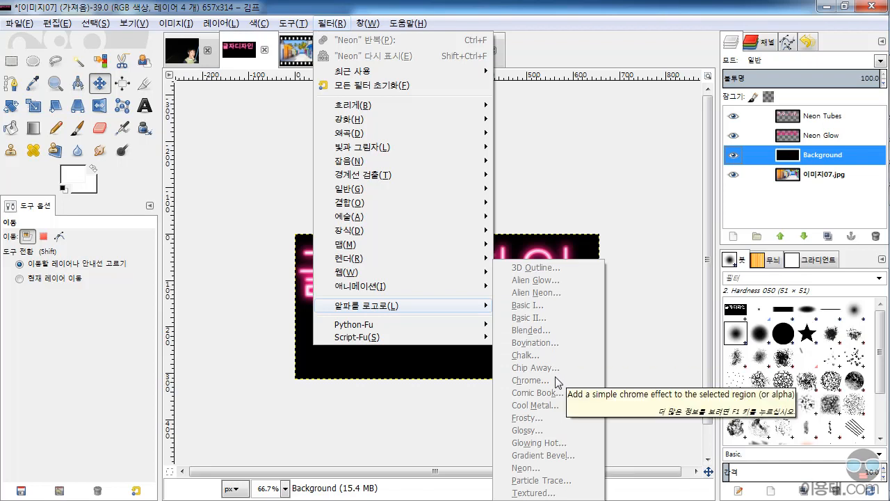
mouse_move(409, 310)
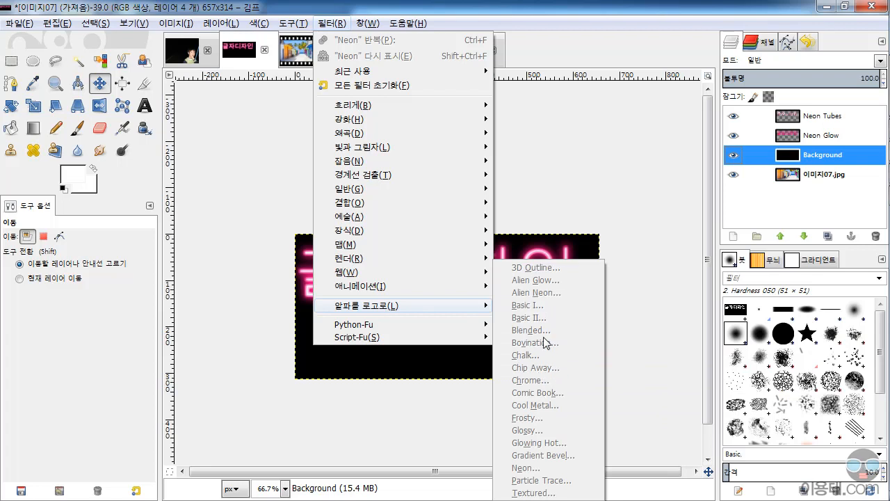
click(787, 160)
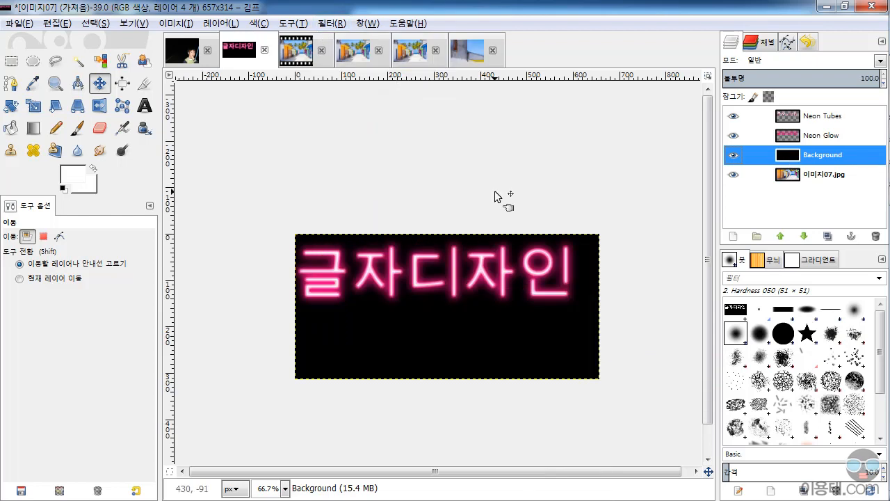